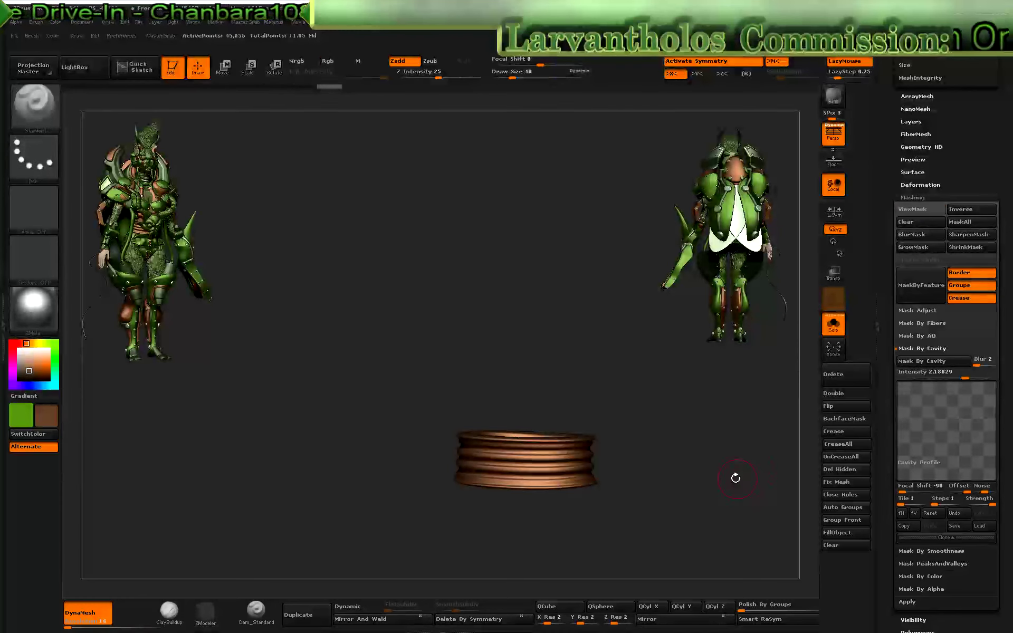
# Mask the ring's cavities after tuning the Cavity Profile curve and mask intensity
pyautogui.moveTo(735, 475); pyautogui.dragTo(737, 490)
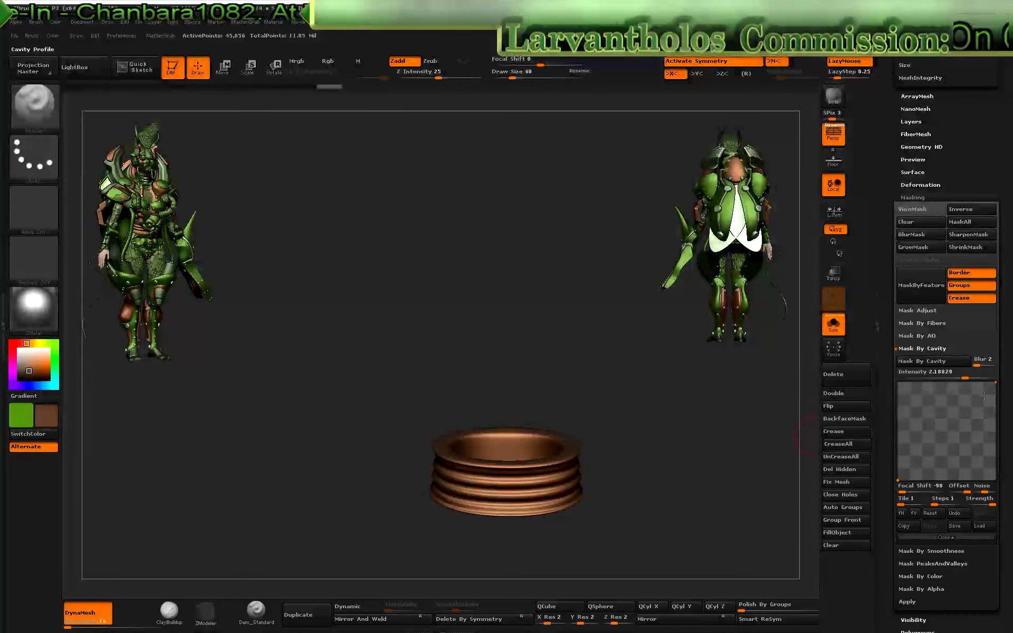
pyautogui.click(941, 526)
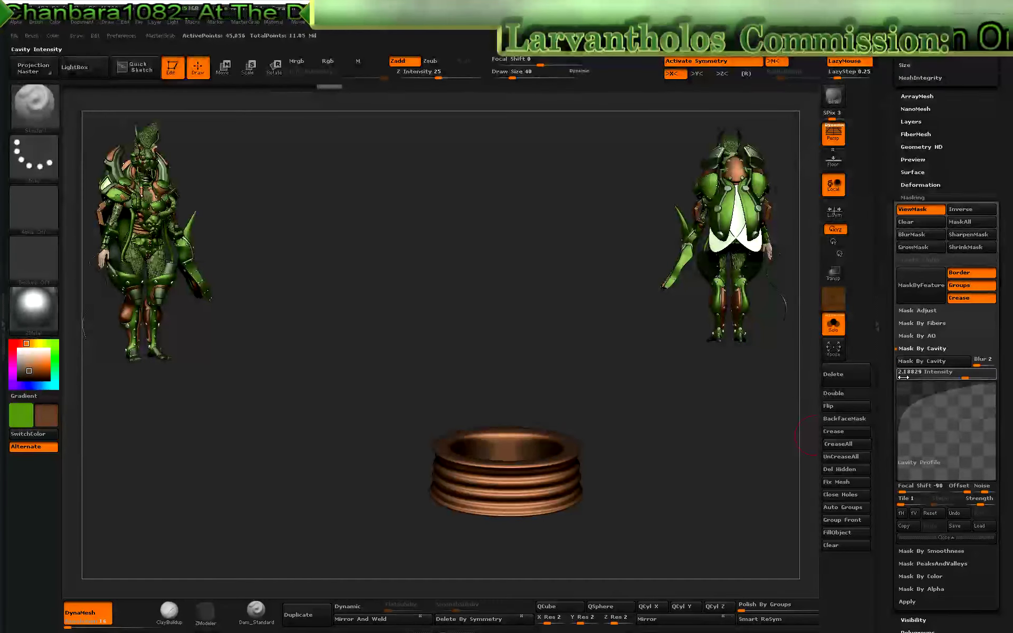
pyautogui.moveTo(754, 459)
pyautogui.mouseDown()
pyautogui.moveTo(755, 439)
pyautogui.moveTo(716, 462)
pyautogui.moveTo(704, 497)
pyautogui.moveTo(739, 429)
pyautogui.mouseUp()
pyautogui.keyDown('ctrl'); pyautogui.click(716, 462); pyautogui.keyUp('ctrl')
pyautogui.hotkey('ctrl', 'h')
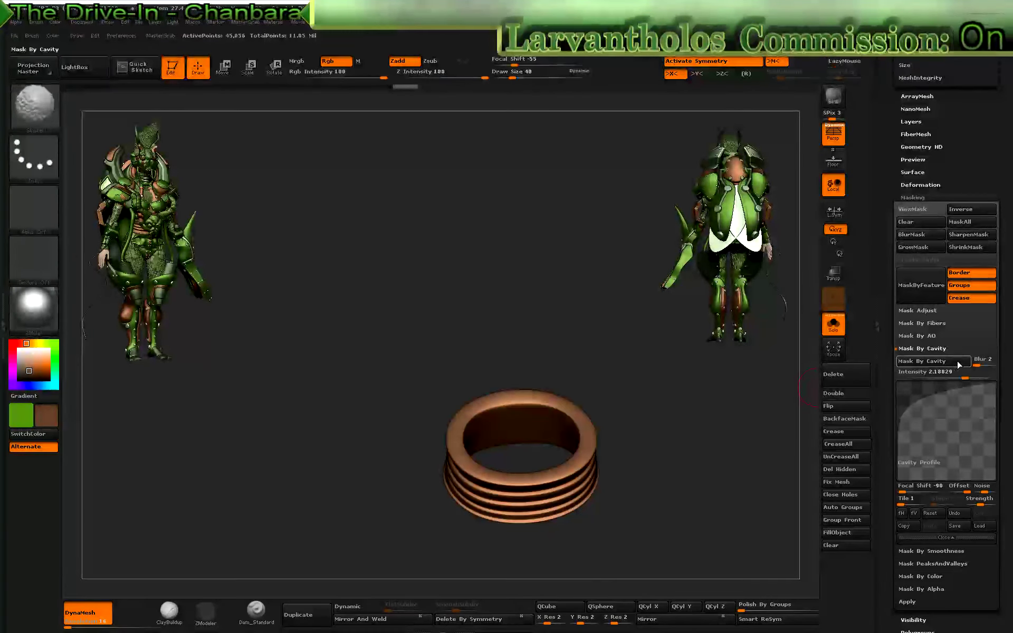
# Mask the ring by ambient occlusion and tilt it to inspect the mask
pyautogui.click(934, 336)
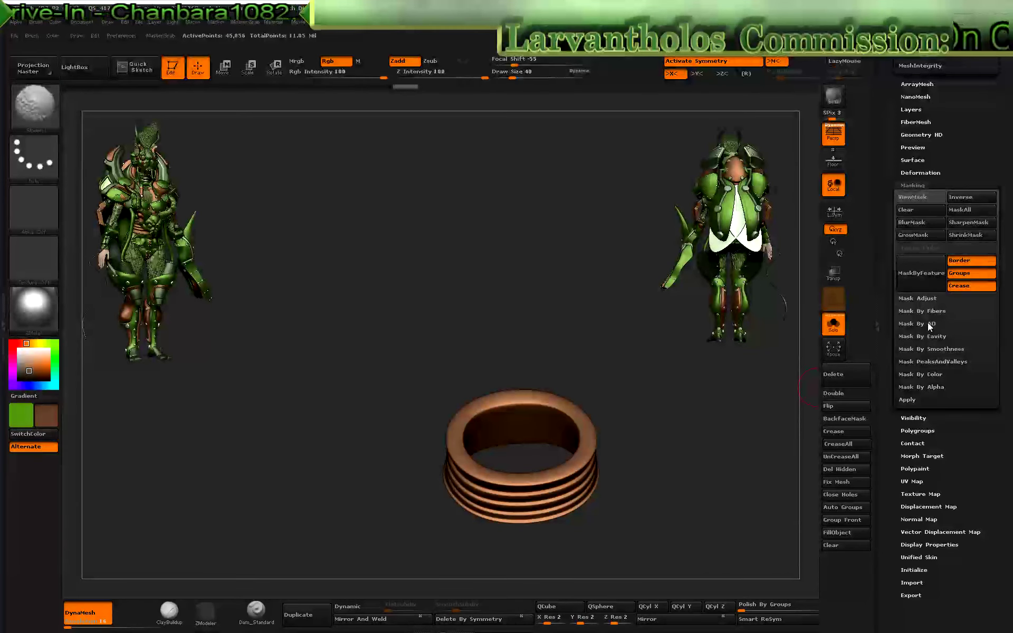
pyautogui.click(948, 323)
pyautogui.click(946, 336)
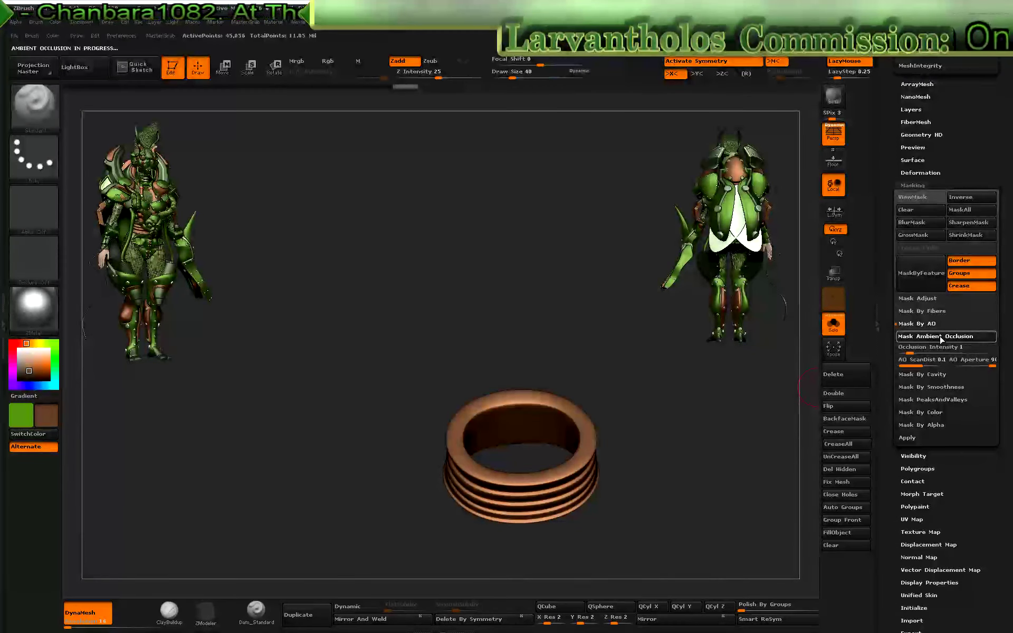
pyautogui.moveTo(765, 384)
pyautogui.mouseDown()
pyautogui.moveTo(711, 445)
pyautogui.moveTo(724, 449)
pyautogui.moveTo(709, 453)
pyautogui.mouseUp()
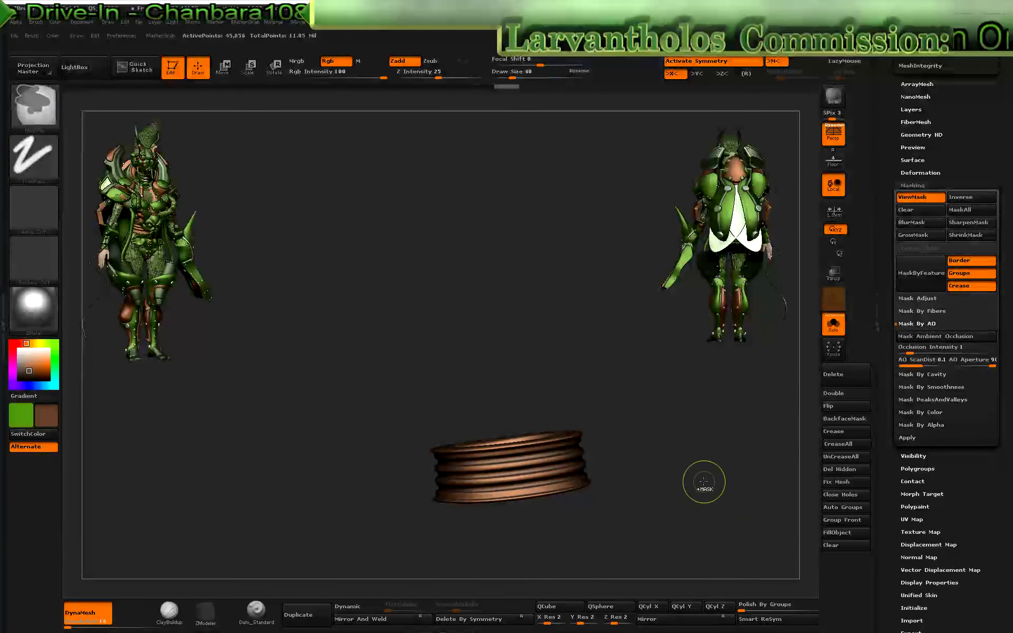
# Orbit the copper ring to a more tilted, angled view
pyautogui.moveTo(707, 482)
pyautogui.mouseDown()
pyautogui.moveTo(695, 503)
pyautogui.moveTo(732, 452)
pyautogui.mouseUp()
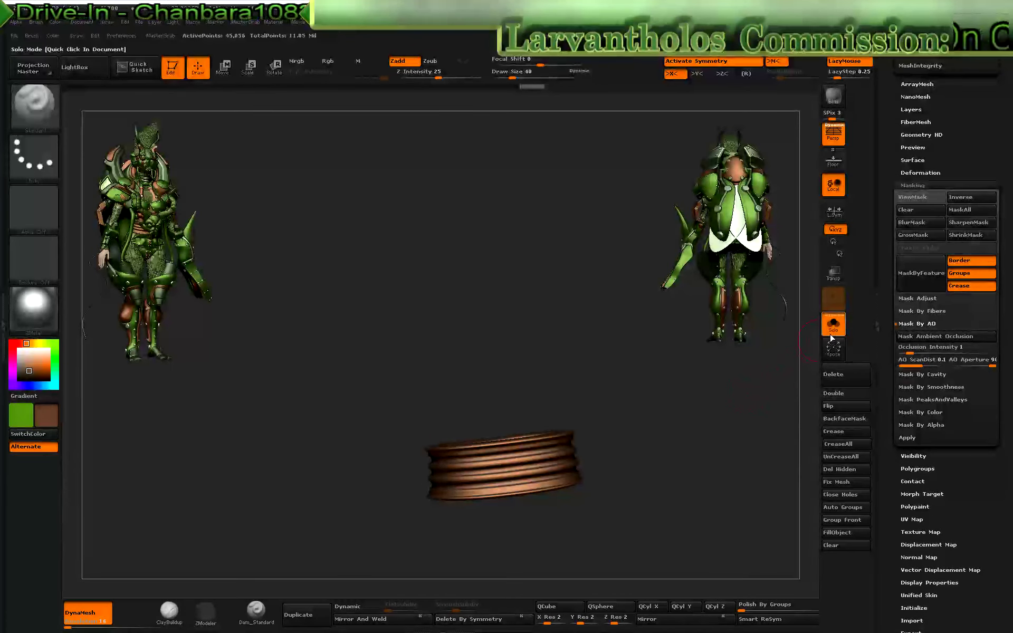
# Show the full character, frame its chest armor, and mask its borders and creases by feature
pyautogui.click(765, 434)
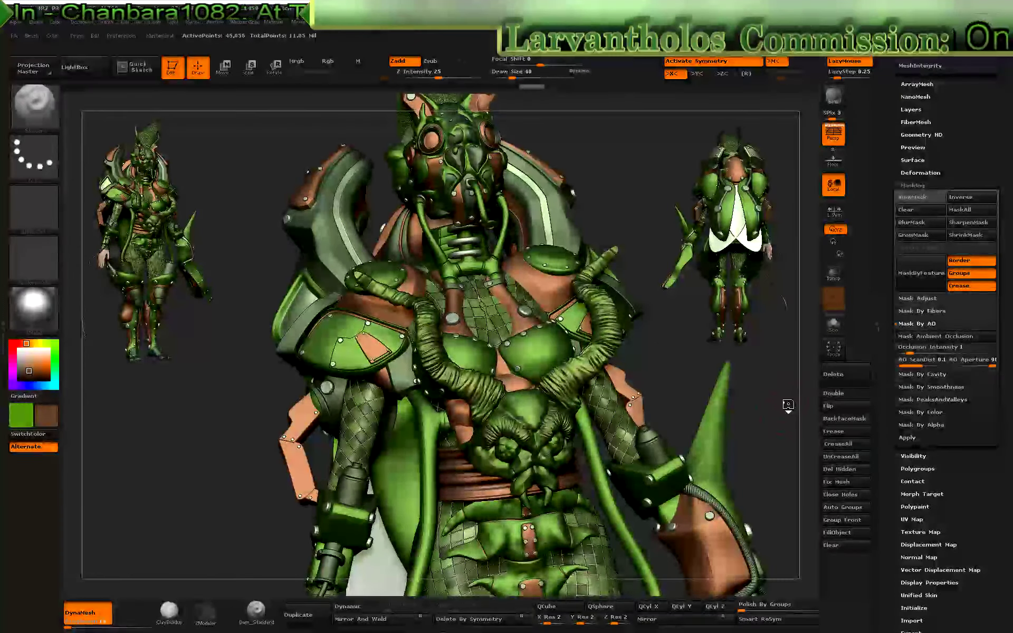
pyautogui.moveTo(785, 403); pyautogui.dragTo(780, 393)
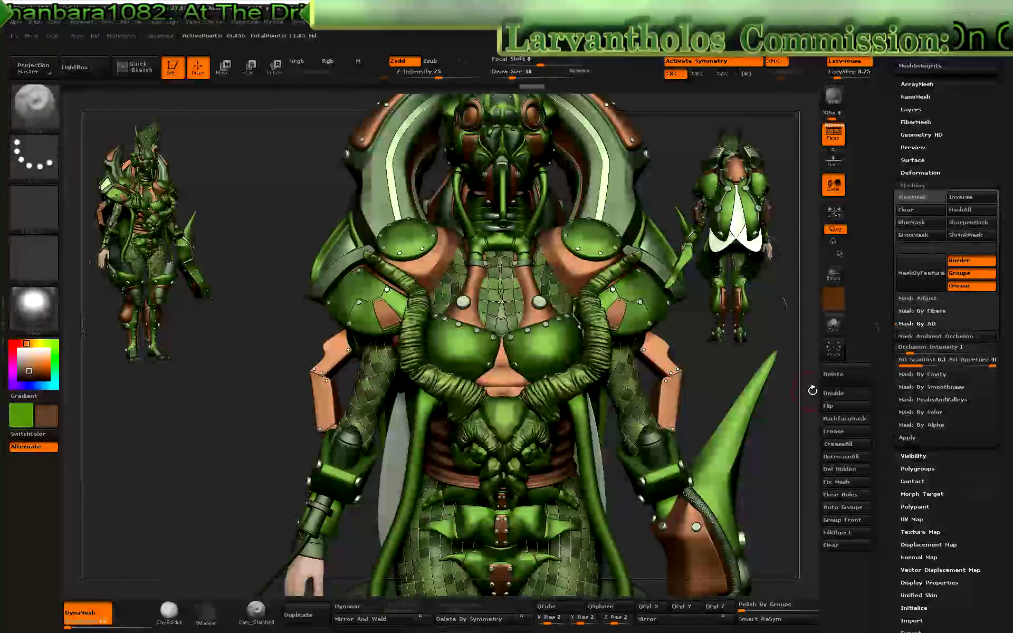
pyautogui.keyDown('alt'); pyautogui.moveTo(777, 522); pyautogui.dragTo(776, 459); pyautogui.keyUp('alt')
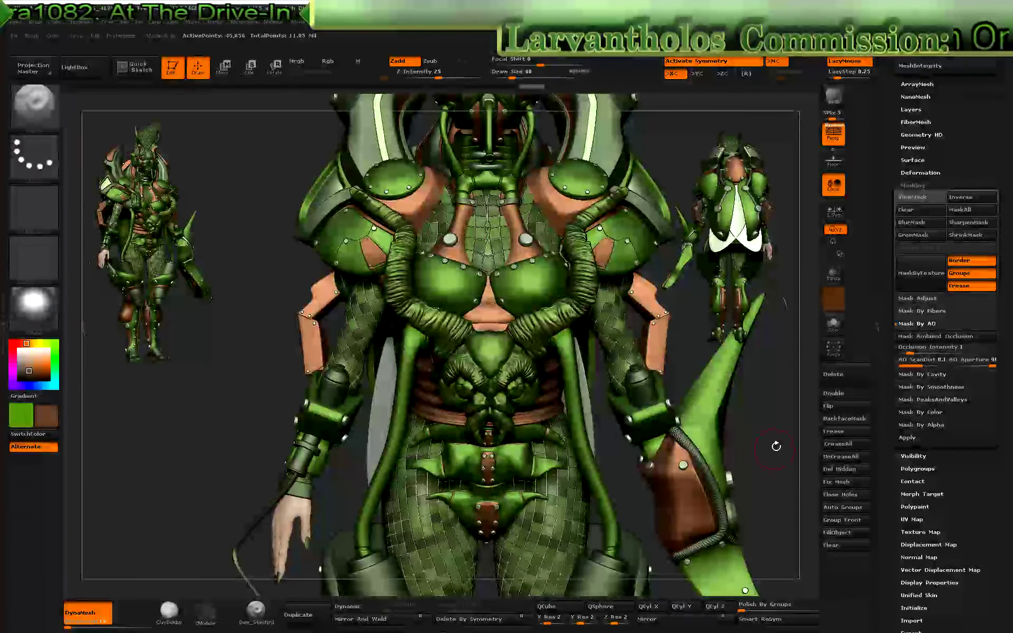
pyautogui.click(913, 272)
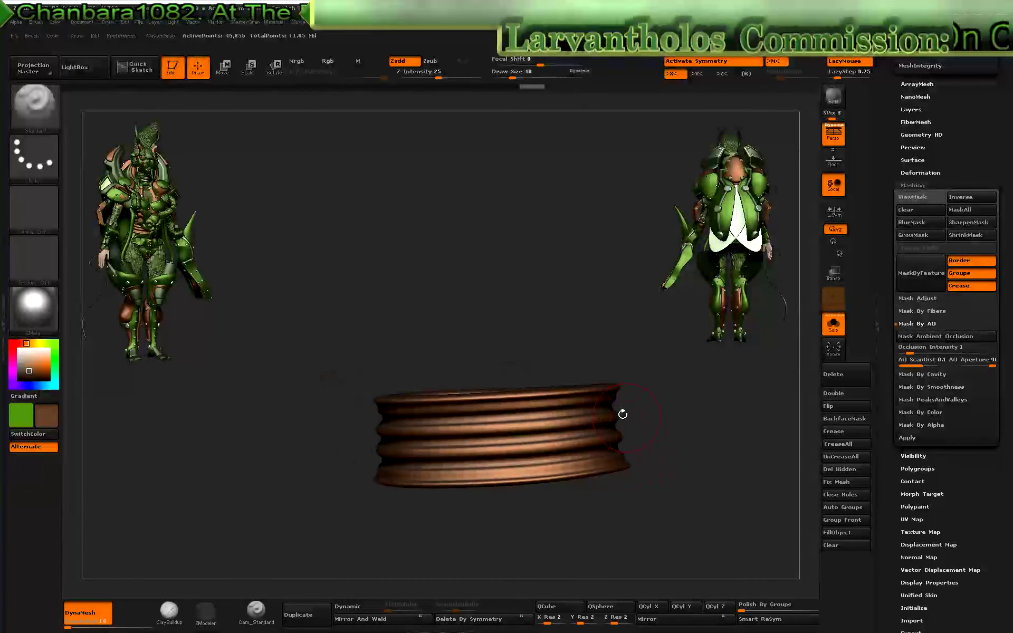
# Give the brush a light peach secondary colour, Color Spray stroke and Alpha 23
pyautogui.click(33, 356)
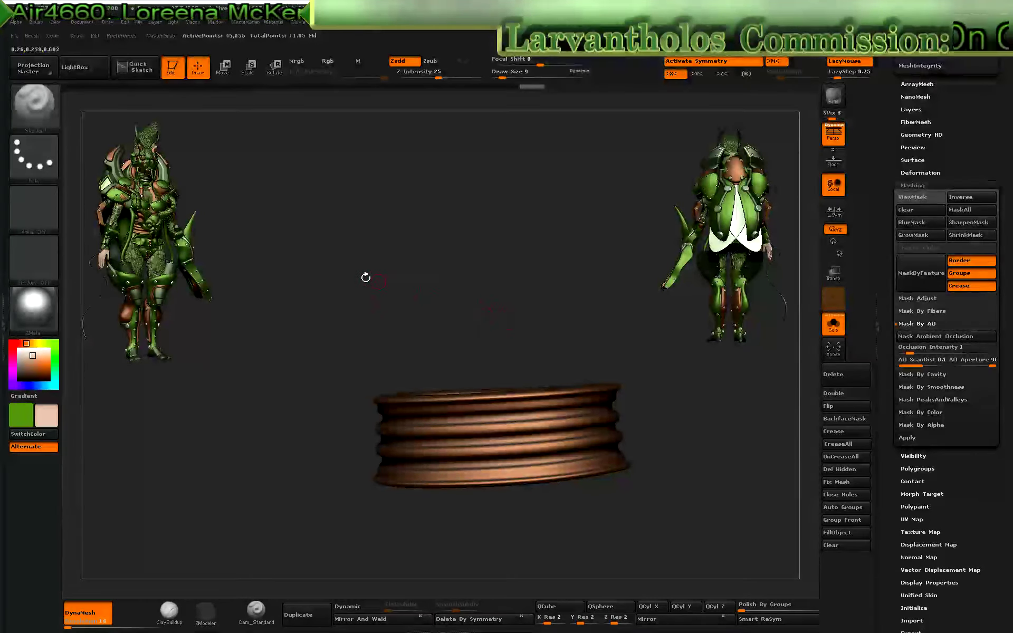
pyautogui.click(45, 181)
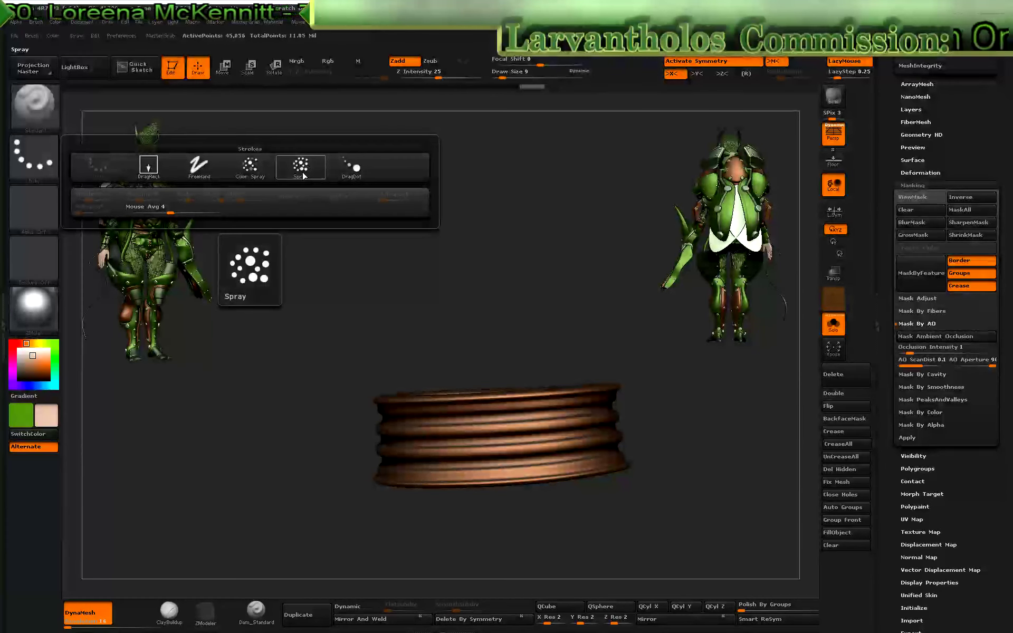
pyautogui.click(249, 166)
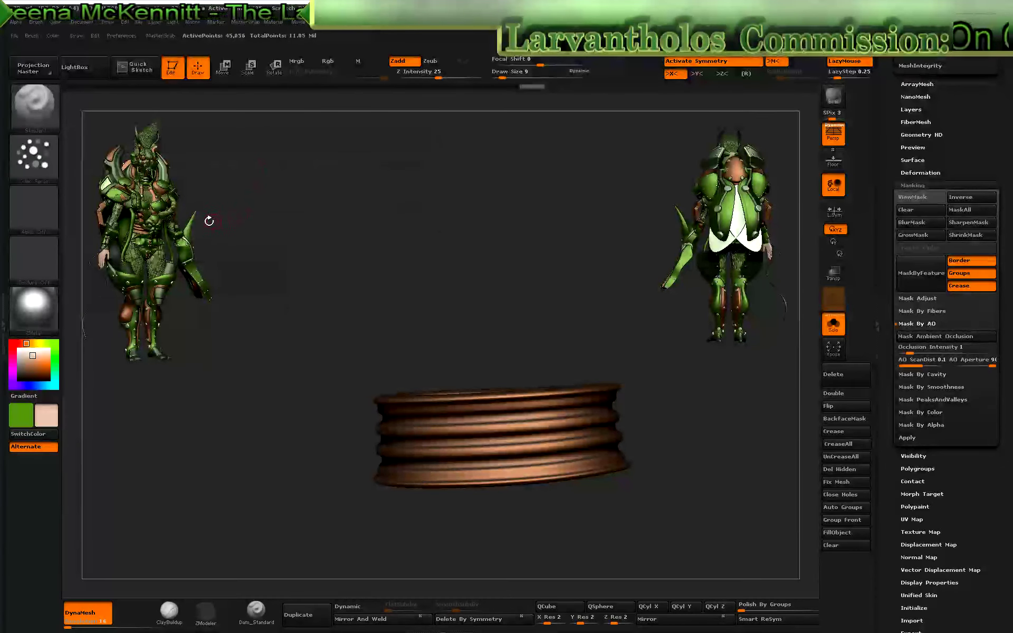
pyautogui.click(35, 219)
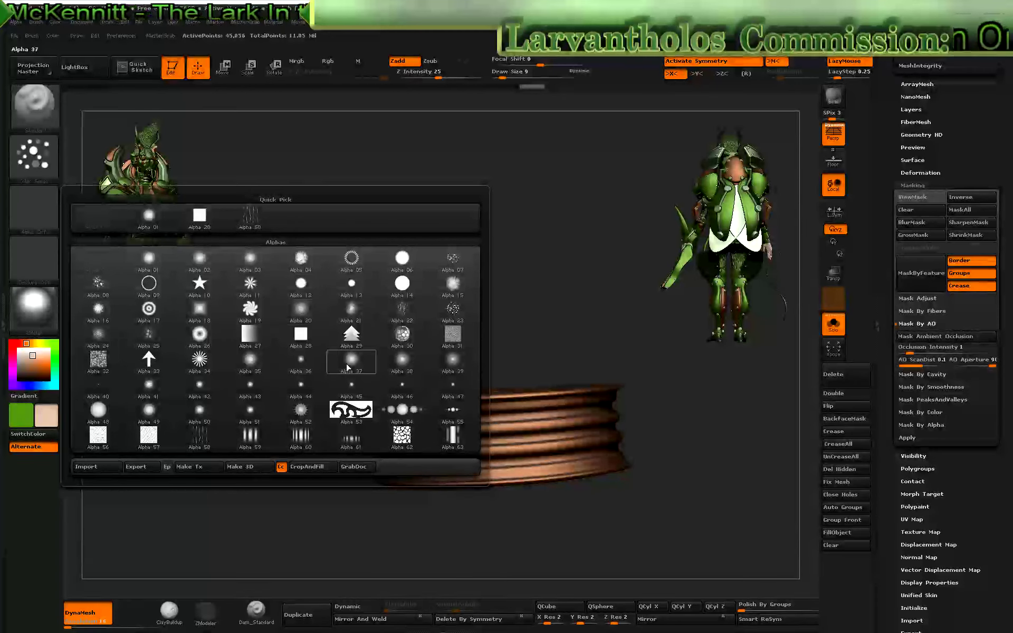
pyautogui.click(448, 311)
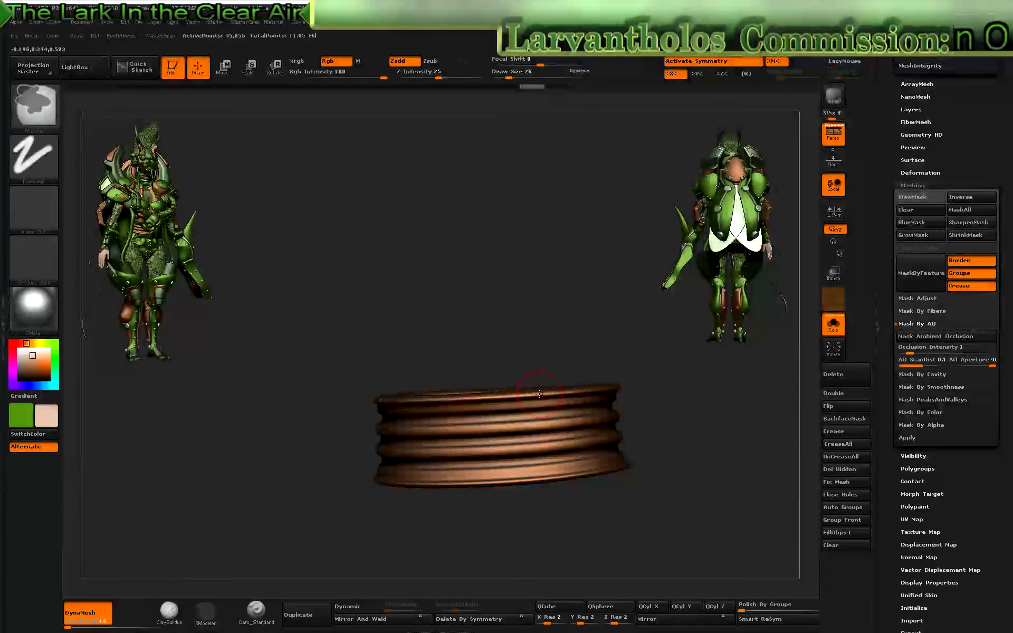
# Switch the brush to Rgb-only painting with Zadd off, and orbit around the ring
pyautogui.click(402, 60)
pyautogui.click(327, 61)
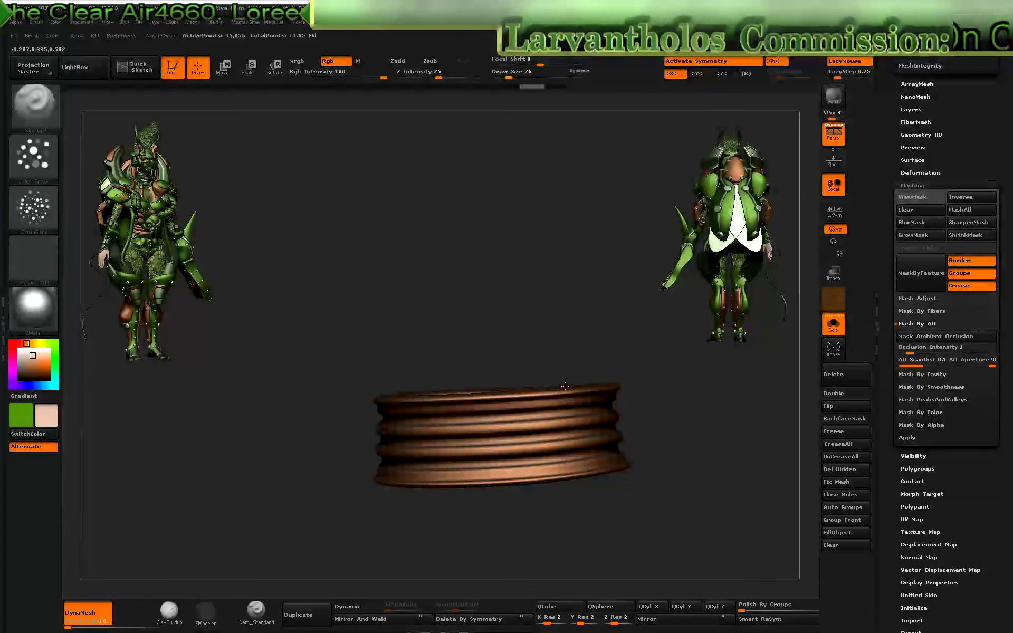
pyautogui.moveTo(626, 380); pyautogui.dragTo(564, 405, button='right')
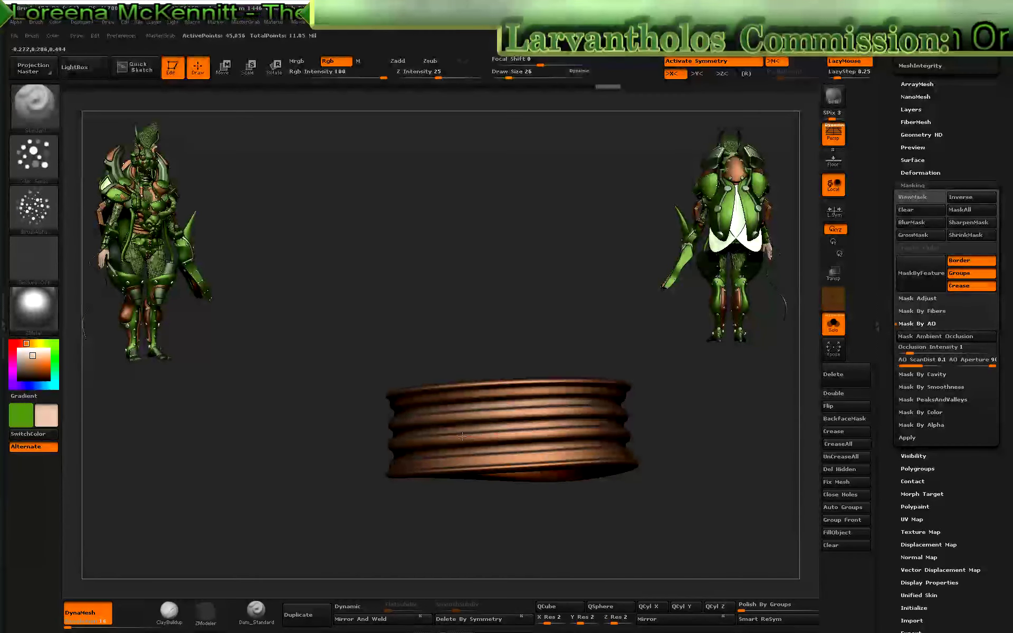
pyautogui.moveTo(564, 437)
pyautogui.mouseDown(button='right')
pyautogui.moveTo(569, 462)
pyautogui.moveTo(606, 437)
pyautogui.moveTo(529, 422)
pyautogui.mouseUp(button='right')
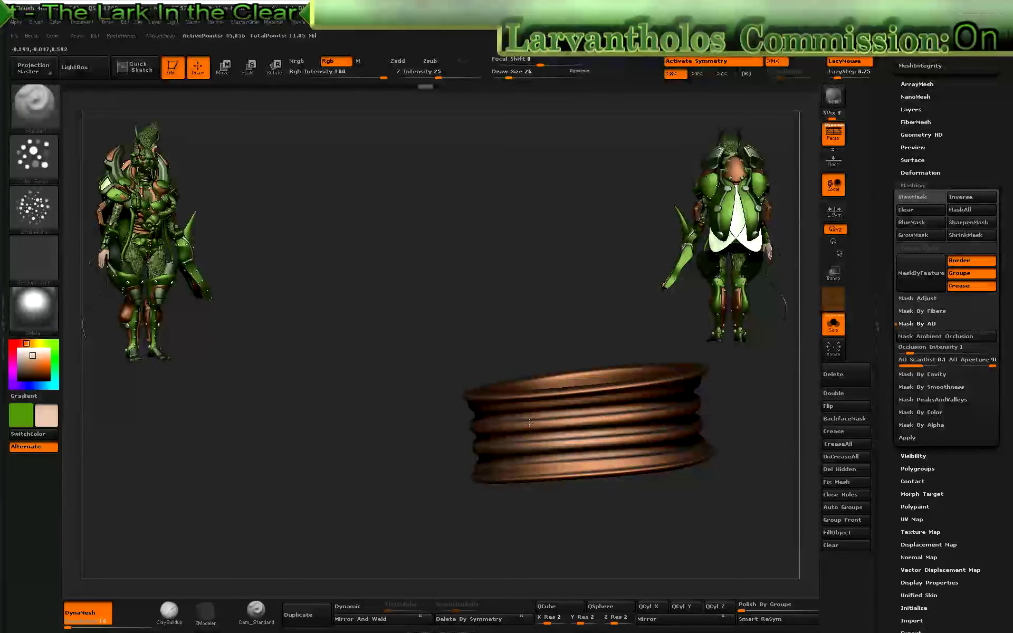
pyautogui.moveTo(607, 394); pyautogui.dragTo(638, 388, button='right')
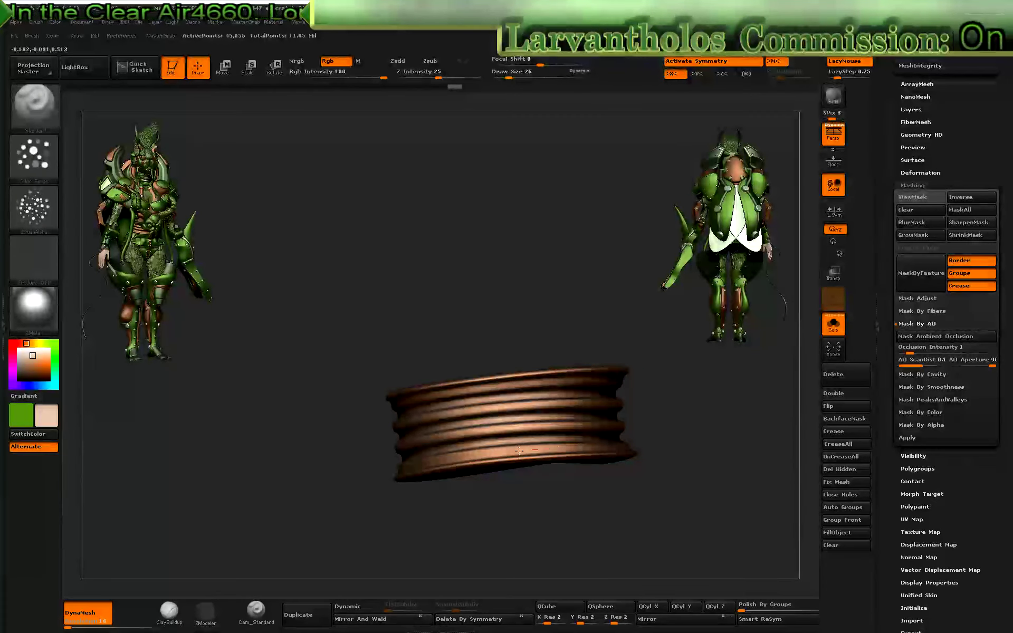
pyautogui.moveTo(614, 453); pyautogui.dragTo(589, 435, button='right')
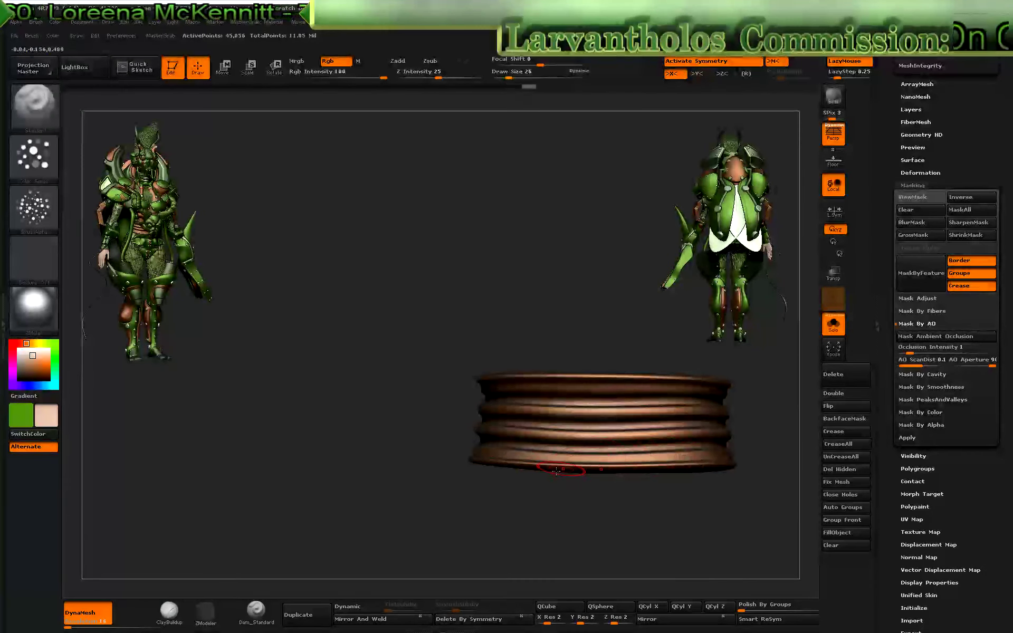
pyautogui.moveTo(587, 458)
pyautogui.mouseDown(button='right')
pyautogui.moveTo(683, 439)
pyautogui.moveTo(625, 342)
pyautogui.mouseUp(button='right')
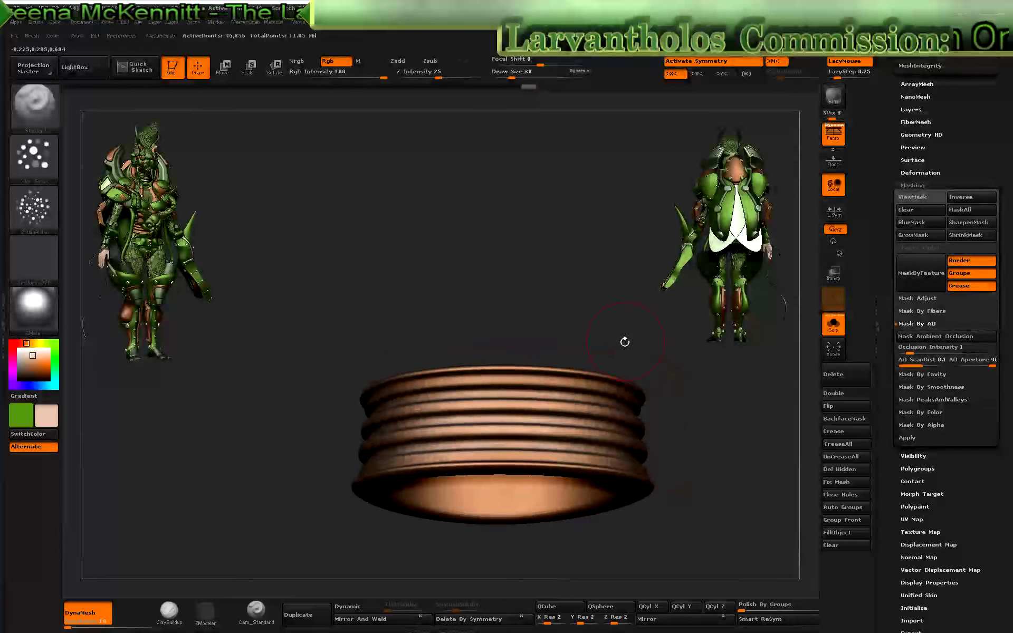
# Set a pale green secondary colour and Rgb Intensity of 10
pyautogui.click(54, 343)
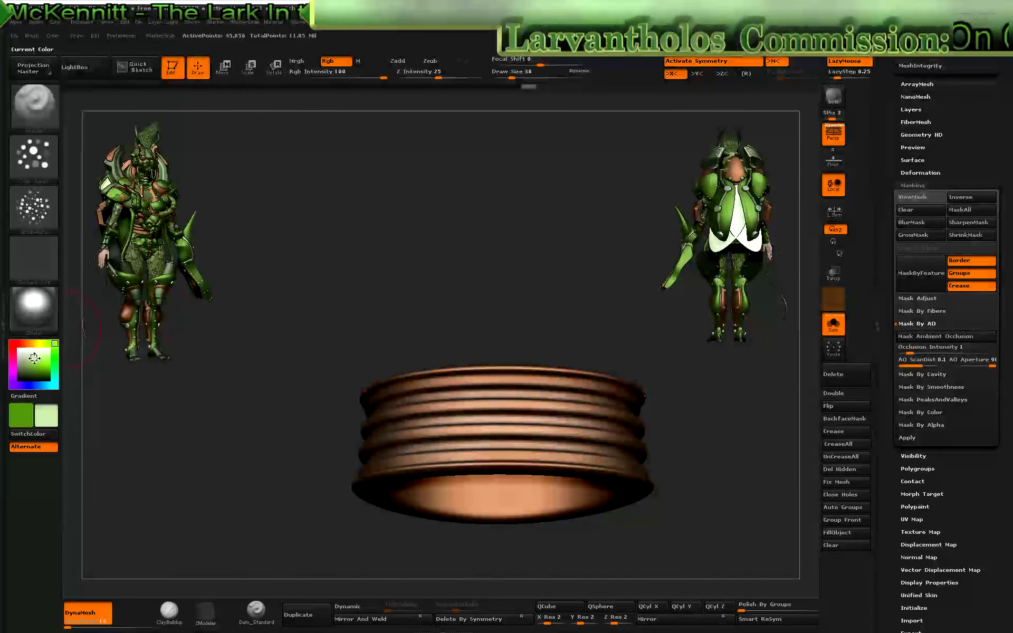
pyautogui.click(321, 77)
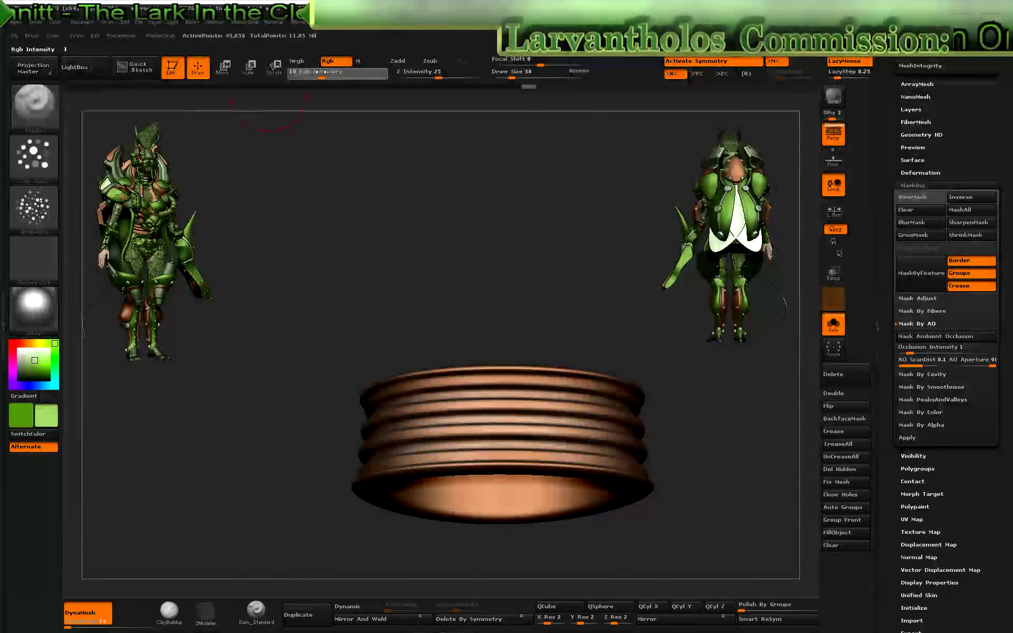
pyautogui.write('10')
pyautogui.press('Return')
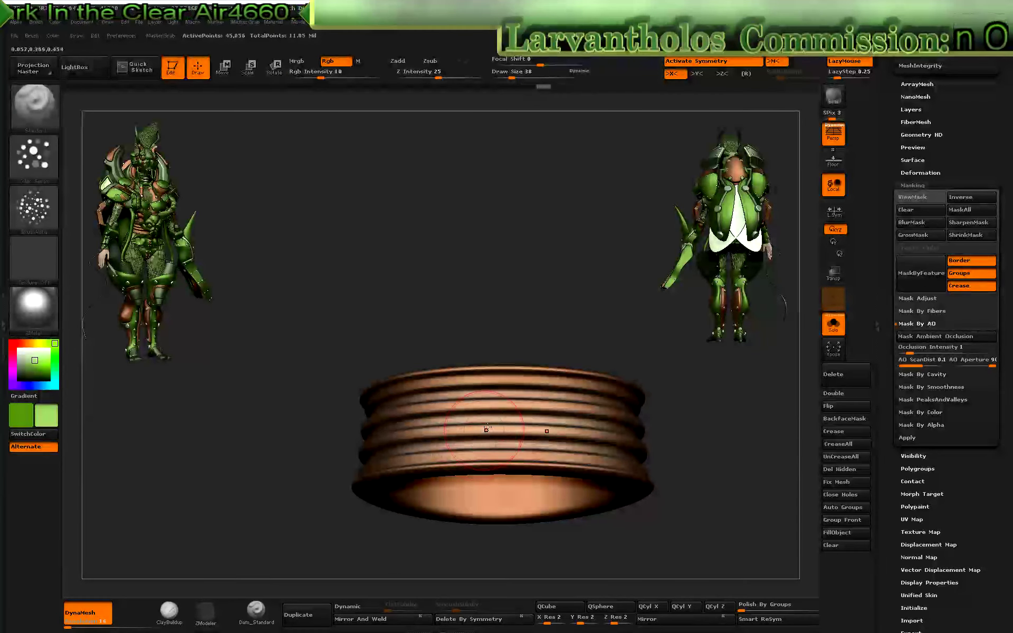
# Orbit the ring from a tilted side view round to its top opening
pyautogui.moveTo(513, 432); pyautogui.dragTo(410, 444, button='right')
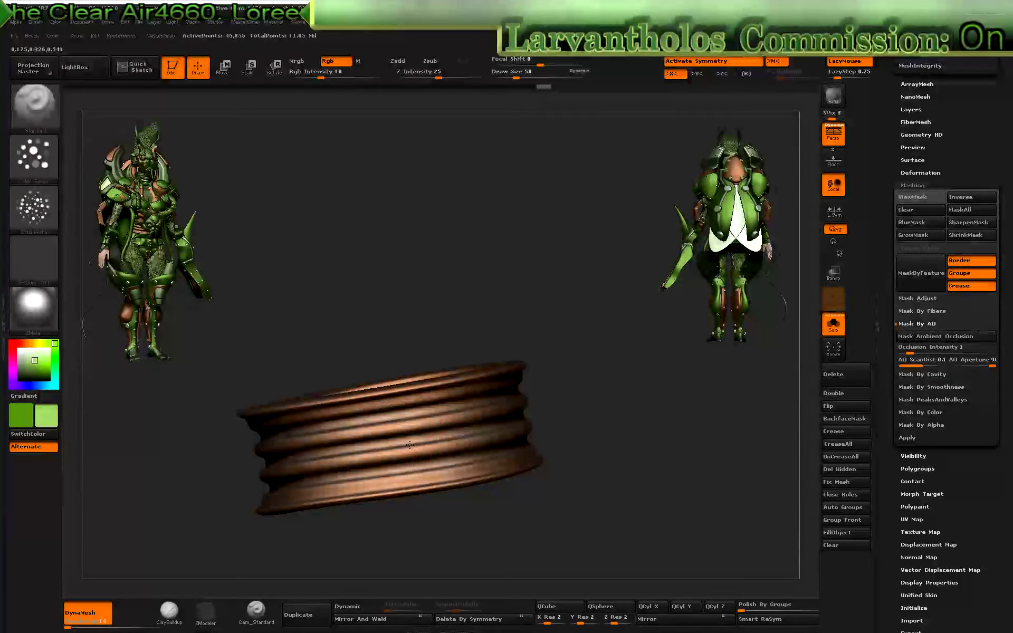
pyautogui.moveTo(321, 451); pyautogui.dragTo(524, 413, button='right')
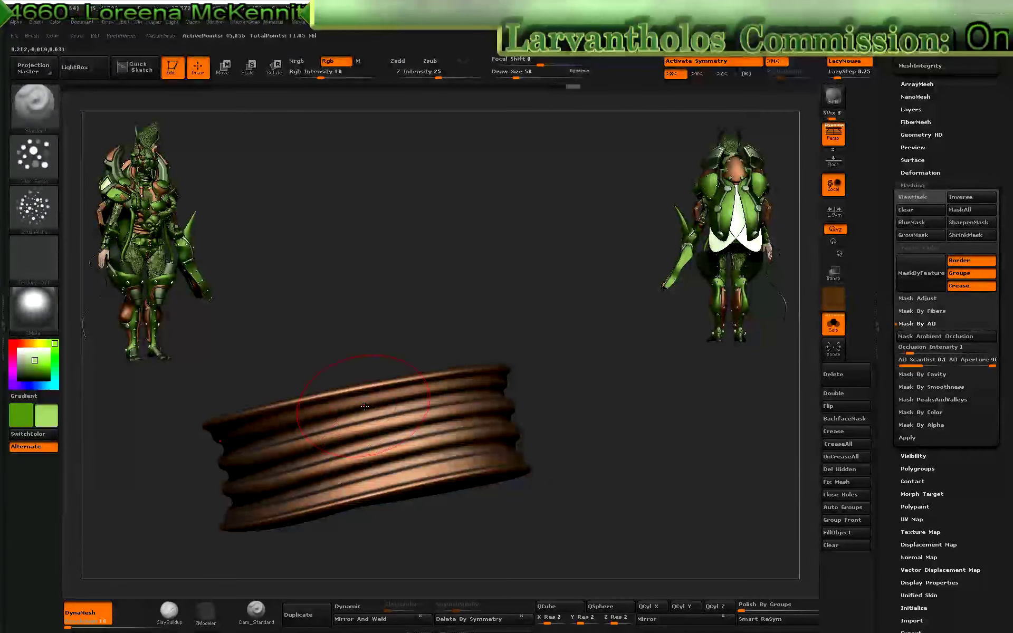
pyautogui.moveTo(426, 430); pyautogui.dragTo(468, 437, button='right')
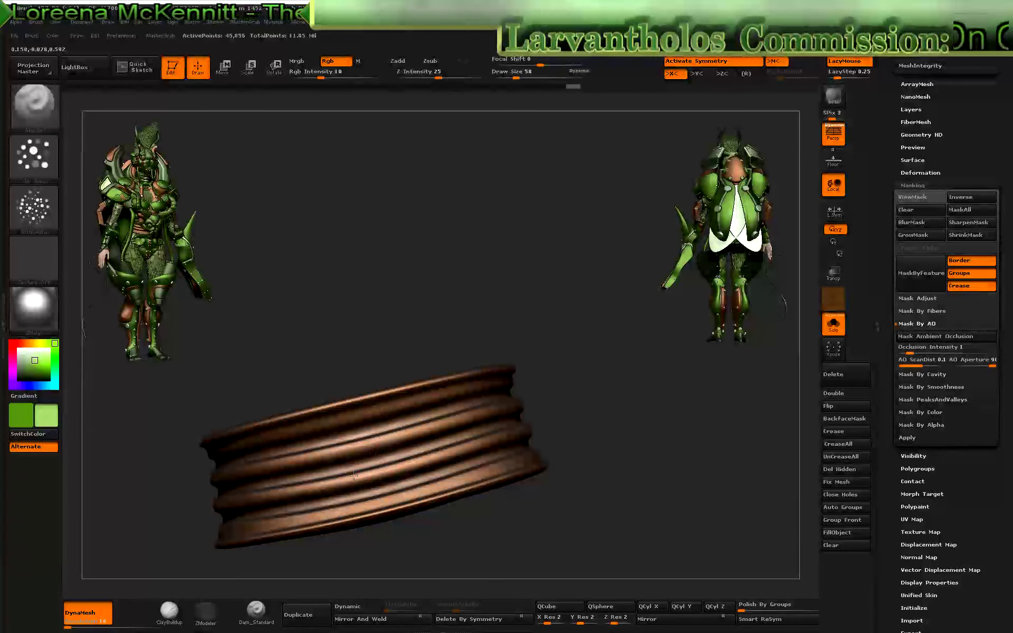
pyautogui.moveTo(469, 450)
pyautogui.mouseDown(button='right')
pyautogui.moveTo(637, 327)
pyautogui.moveTo(672, 353)
pyautogui.moveTo(635, 327)
pyautogui.mouseUp(button='right')
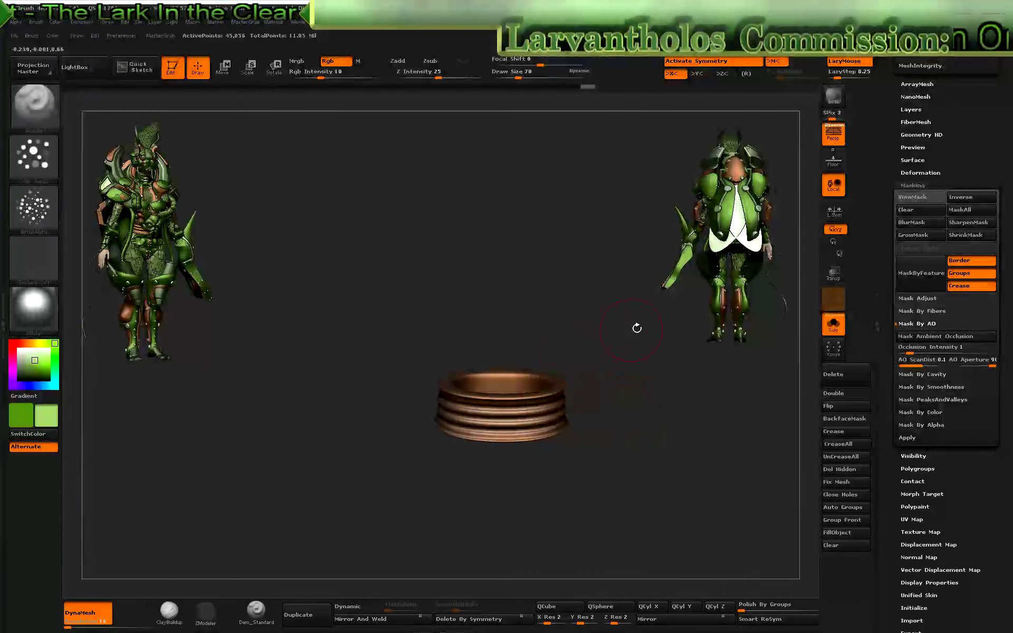
pyautogui.click(912, 185)
# Turn Solo off to show the whole character and zoom in on its head and upper body
pyautogui.click(920, 135)
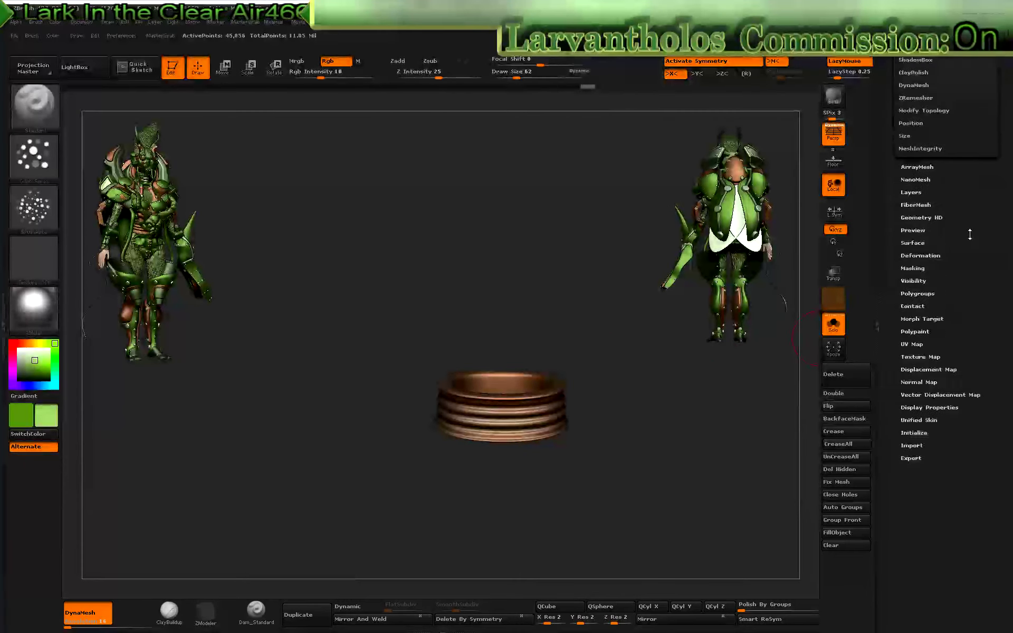
pyautogui.moveTo(973, 222); pyautogui.dragTo(972, 335)
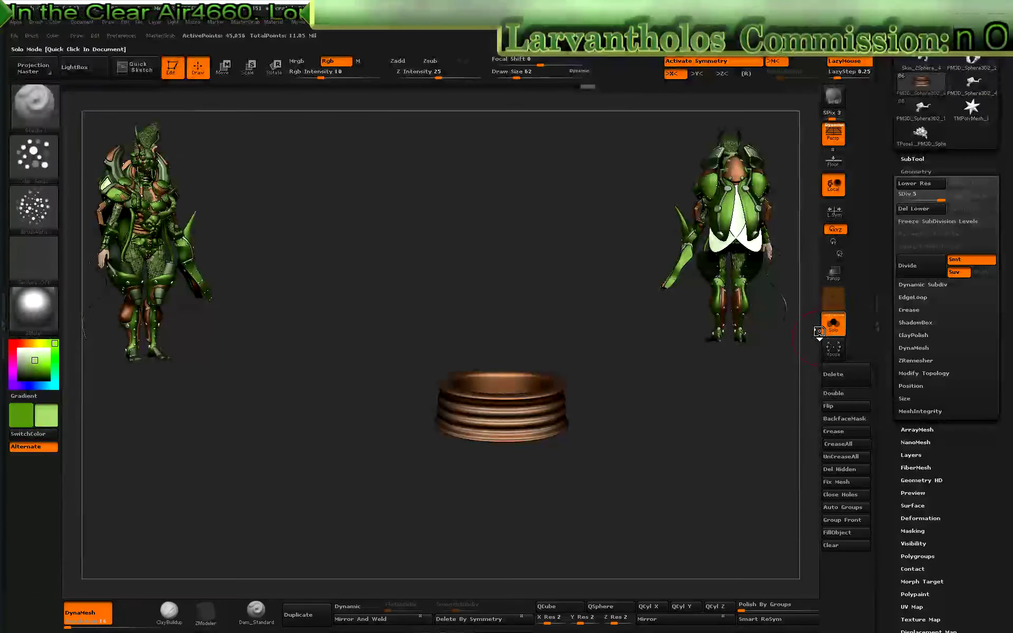
pyautogui.click(832, 325)
pyautogui.moveTo(710, 393)
pyautogui.mouseDown()
pyautogui.moveTo(674, 395)
pyautogui.moveTo(706, 400)
pyautogui.moveTo(701, 389)
pyautogui.moveTo(685, 413)
pyautogui.mouseUp()
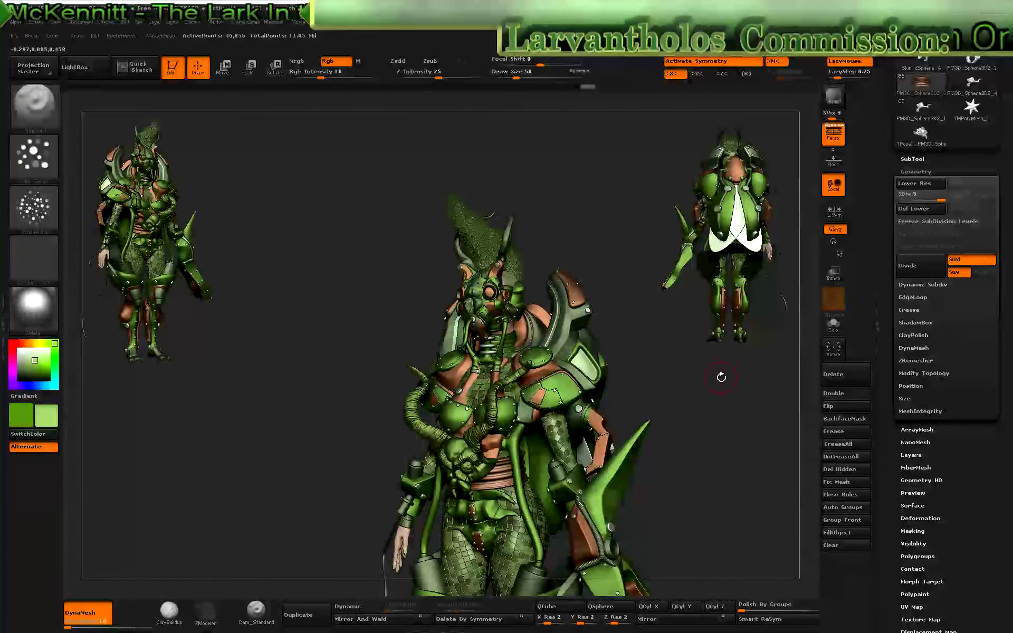
pyautogui.moveTo(679, 384); pyautogui.dragTo(669, 398)
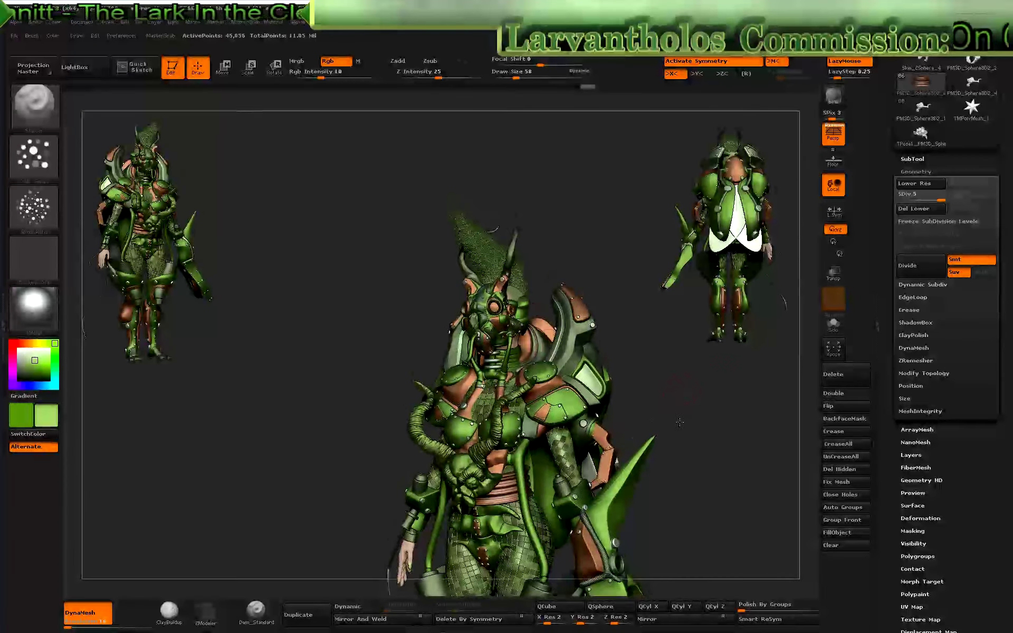
pyautogui.keyDown('ctrl'); pyautogui.moveTo(669, 398); pyautogui.dragTo(679, 432, button='right'); pyautogui.keyUp('ctrl')
pyautogui.moveTo(689, 361)
pyautogui.keyDown('alt'); pyautogui.mouseDown()
pyautogui.moveTo(674, 436)
pyautogui.moveTo(627, 405)
pyautogui.mouseUp(); pyautogui.keyUp('alt')
# Make the shoulder pad the active SubTool and pick a dotted-stroke sculpting brush
pyautogui.keyDown('alt'); pyautogui.click(638, 406); pyautogui.keyUp('alt')
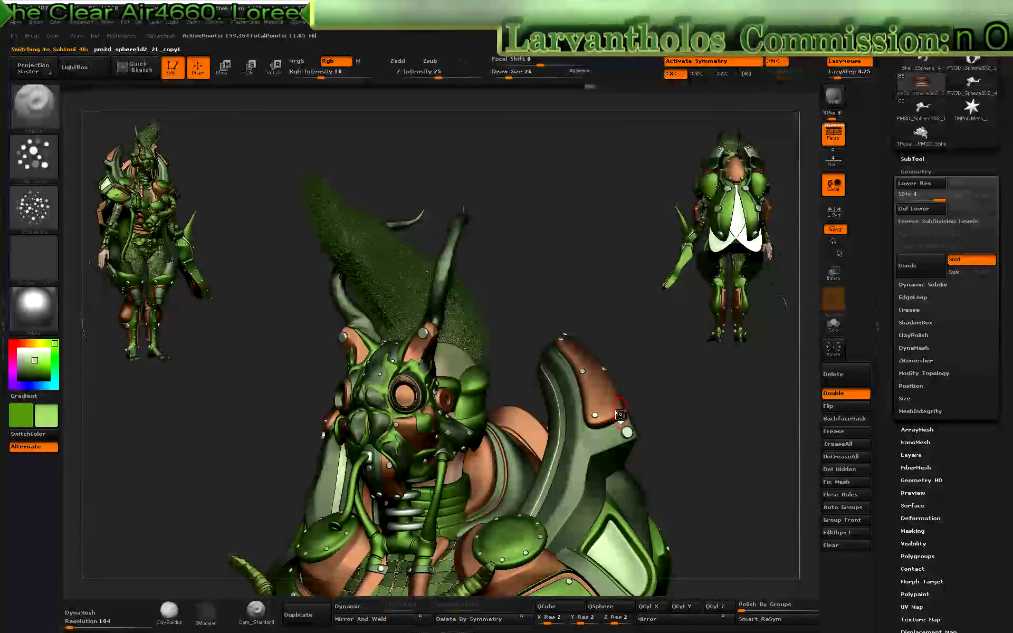
pyautogui.press('b')
pyautogui.click(600, 413)
pyautogui.click(33, 209)
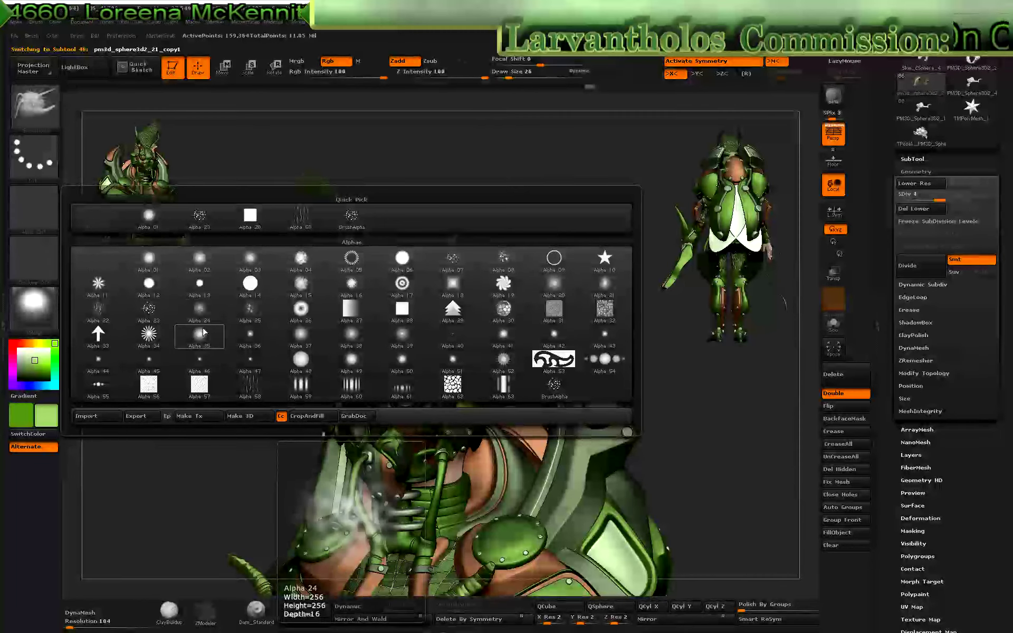
# Sculpt striped Alpha 60 detail on the shoulder pad's copper panel, then activate the claw grip
pyautogui.click(357, 391)
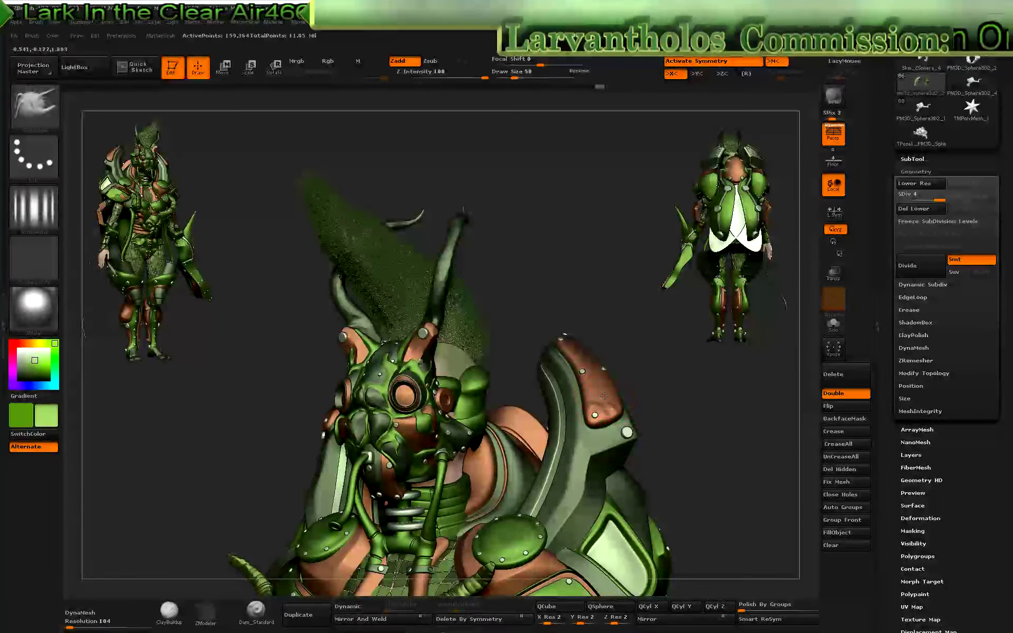
pyautogui.moveTo(604, 392)
pyautogui.mouseDown(button='right')
pyautogui.moveTo(597, 427)
pyautogui.moveTo(608, 472)
pyautogui.moveTo(602, 454)
pyautogui.mouseUp(button='right')
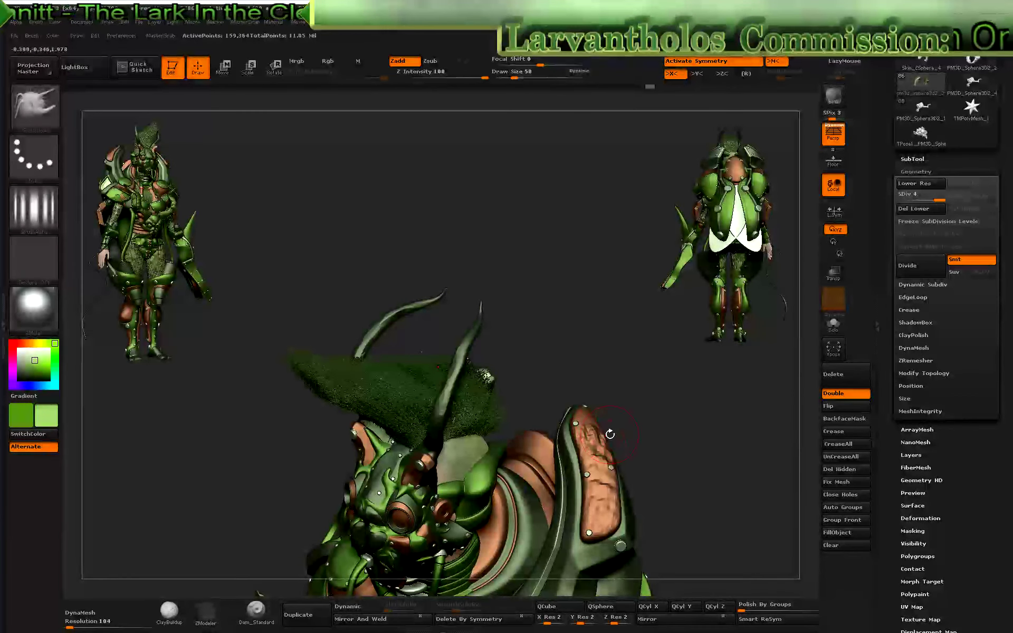
pyautogui.moveTo(605, 430)
pyautogui.mouseDown(button='right')
pyautogui.moveTo(590, 417)
pyautogui.moveTo(588, 428)
pyautogui.moveTo(656, 415)
pyautogui.moveTo(640, 389)
pyautogui.moveTo(683, 392)
pyautogui.moveTo(620, 398)
pyautogui.moveTo(648, 389)
pyautogui.moveTo(662, 397)
pyautogui.moveTo(635, 385)
pyautogui.mouseUp(button='right')
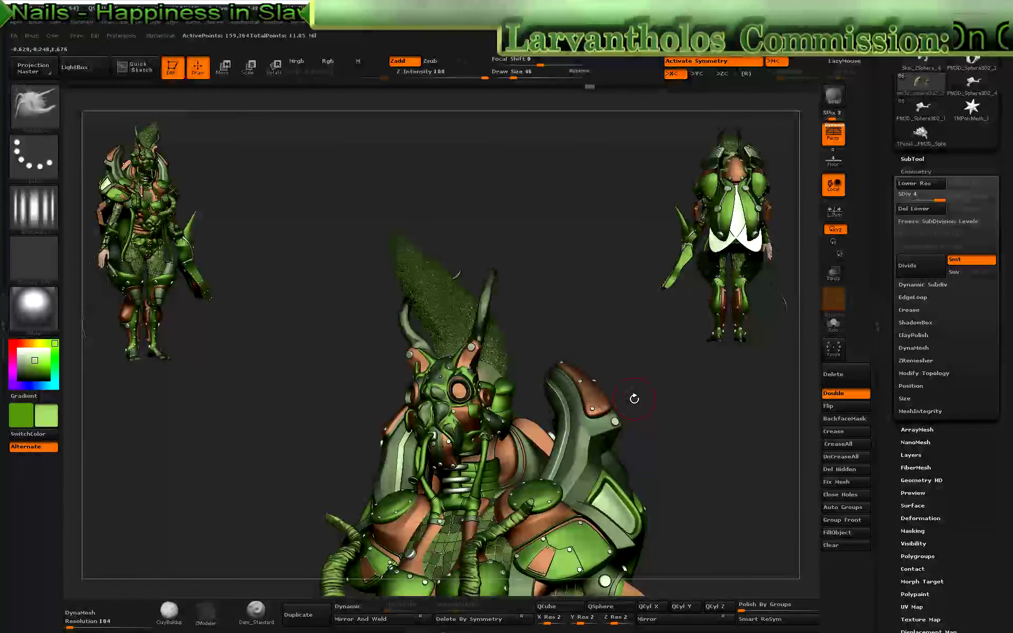
pyautogui.moveTo(639, 385); pyautogui.dragTo(627, 393, button='right')
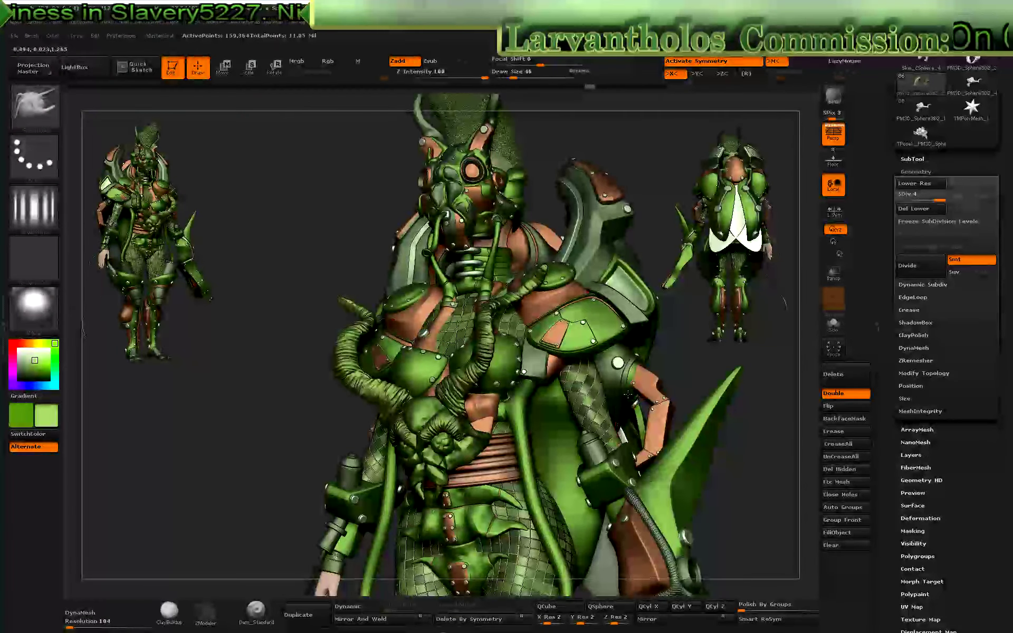
pyautogui.moveTo(665, 373)
pyautogui.mouseDown(button='right')
pyautogui.moveTo(655, 363)
pyautogui.moveTo(637, 398)
pyautogui.moveTo(574, 444)
pyautogui.moveTo(770, 348)
pyautogui.moveTo(749, 369)
pyautogui.mouseUp(button='right')
pyautogui.keyDown('alt'); pyautogui.click(575, 444); pyautogui.keyUp('alt')
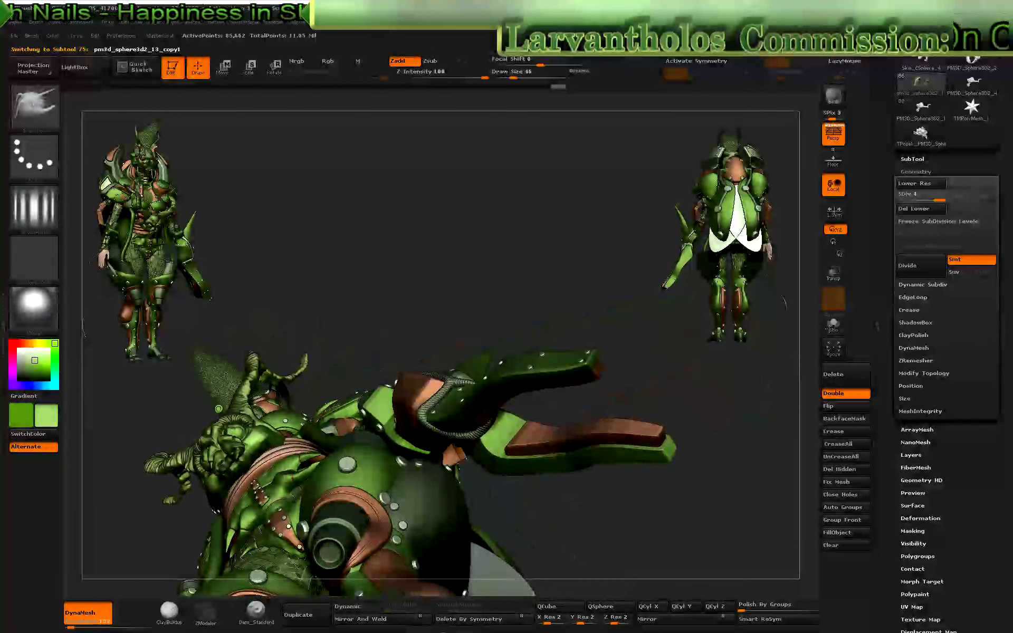
# Solo the claw piece and subdivide it twice to SDiv 6
pyautogui.click(833, 324)
pyautogui.moveTo(692, 413); pyautogui.dragTo(673, 402, button='right')
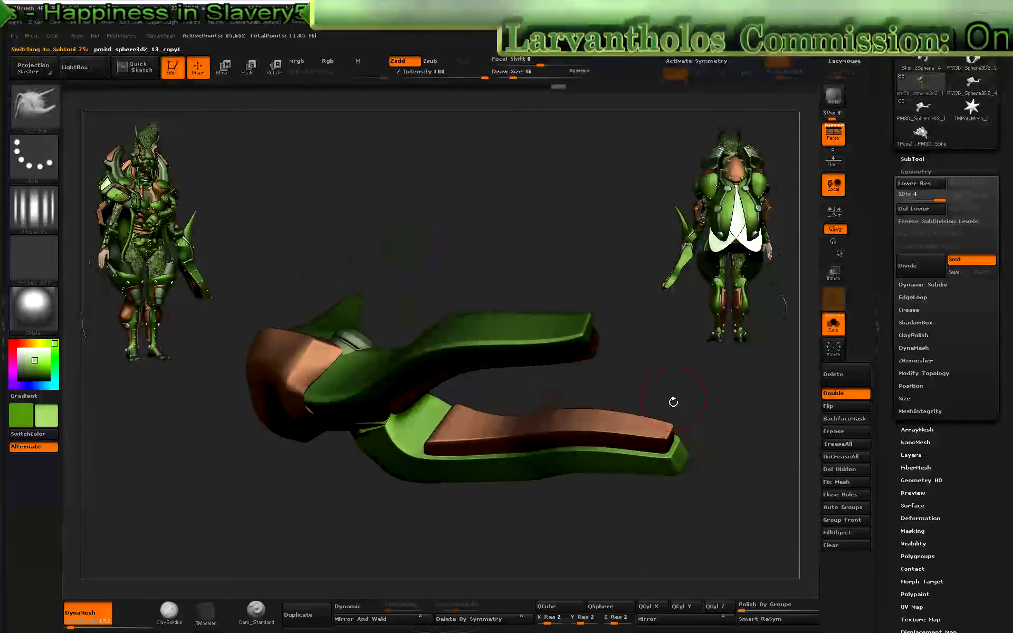
pyautogui.hotkey('ctrl', 'd')
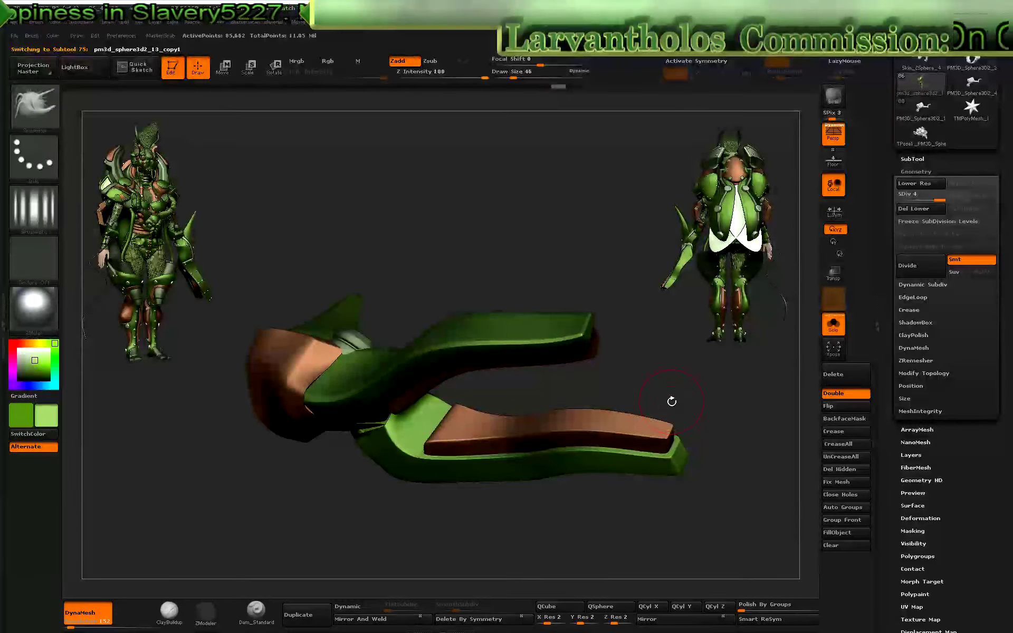
pyautogui.hotkey('ctrl', 'd')
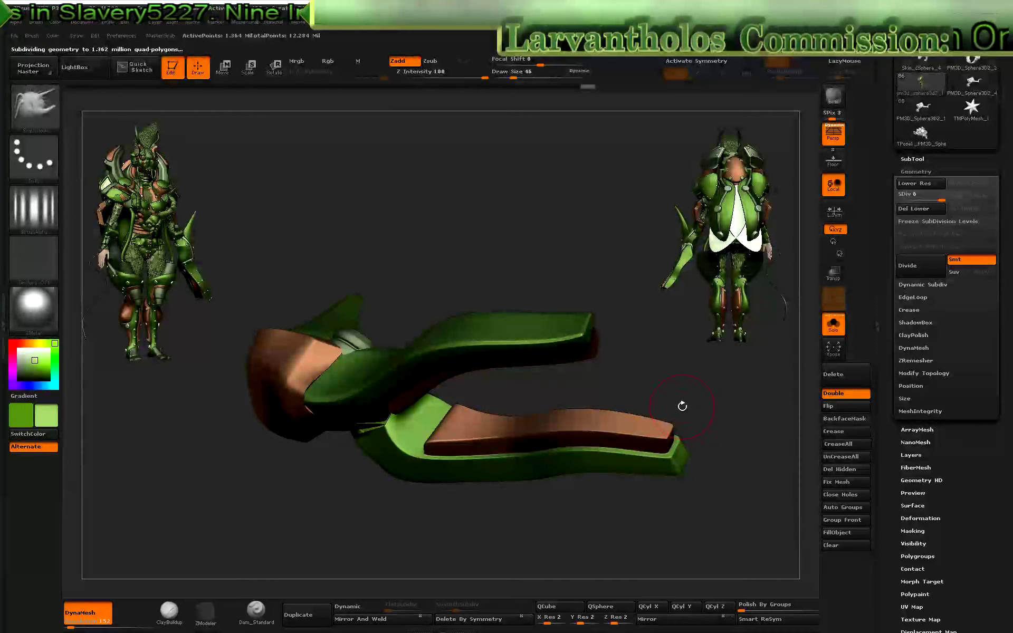
pyautogui.moveTo(680, 407); pyautogui.dragTo(649, 420, button='right')
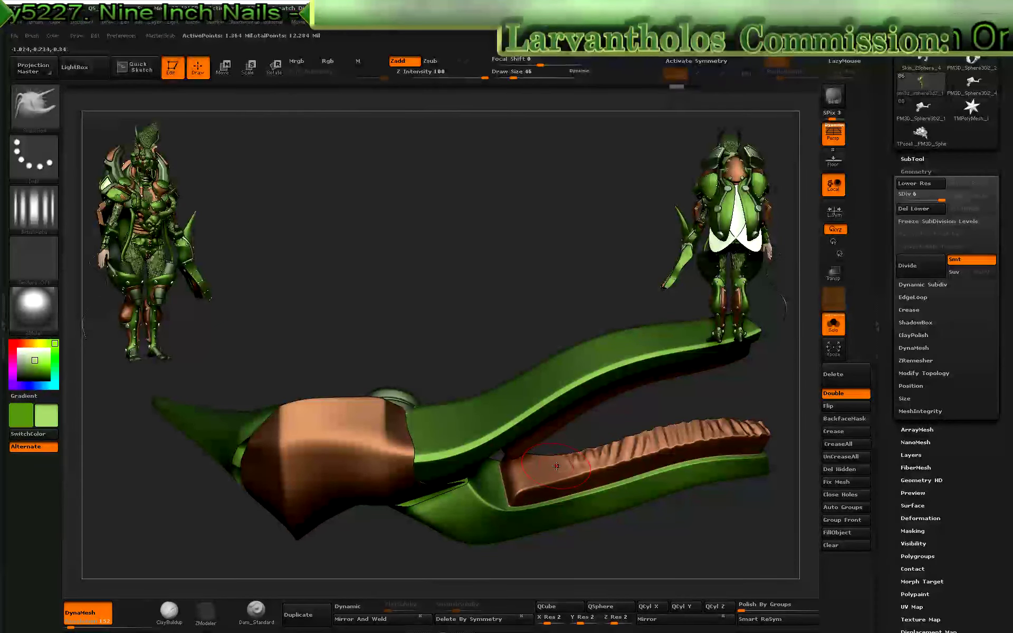
# Smooth the wrinkled areas of the copper grip, then zoom out on the claw
pyautogui.keyDown('shift'); pyautogui.moveTo(557, 467); pyautogui.dragTo(542, 473); pyautogui.keyUp('shift')
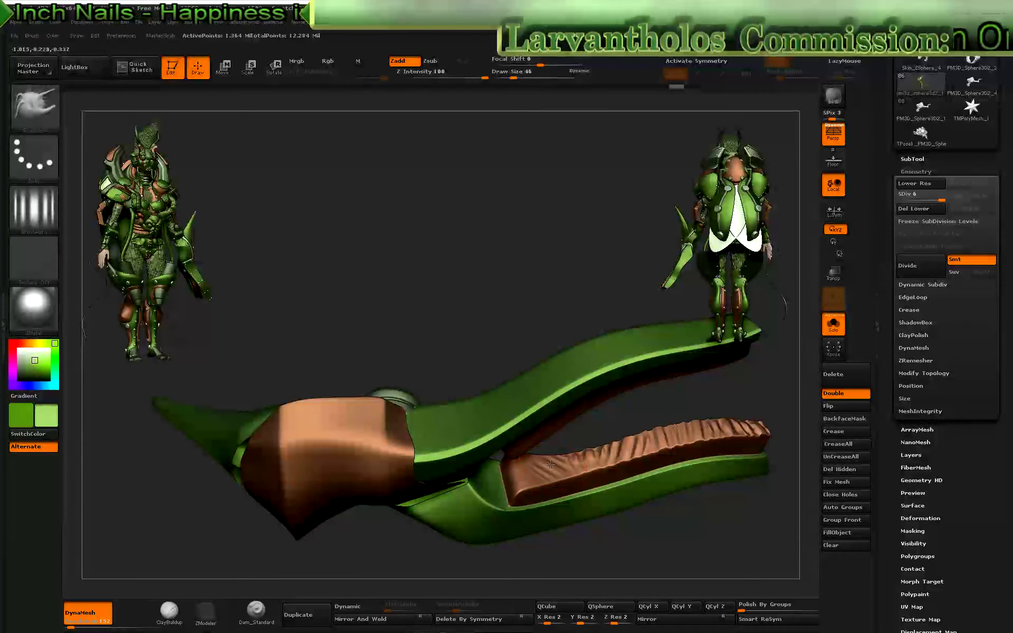
pyautogui.moveTo(553, 471)
pyautogui.keyDown('shift'); pyautogui.mouseDown()
pyautogui.moveTo(594, 458)
pyautogui.moveTo(542, 469)
pyautogui.mouseUp(); pyautogui.keyUp('shift')
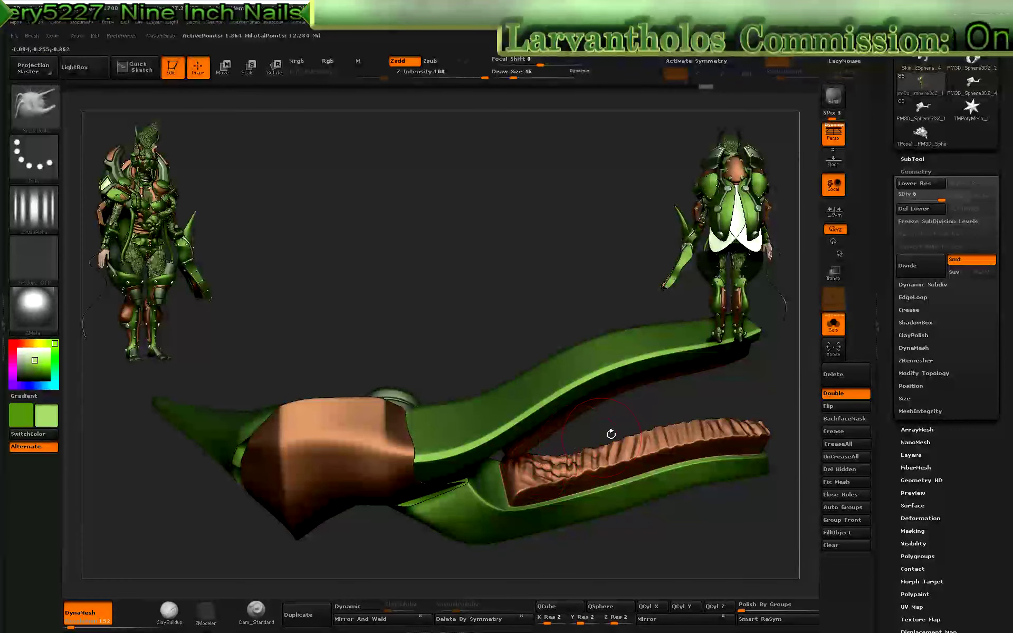
pyautogui.moveTo(610, 429)
pyautogui.mouseDown()
pyautogui.moveTo(743, 375)
pyautogui.moveTo(639, 507)
pyautogui.mouseUp()
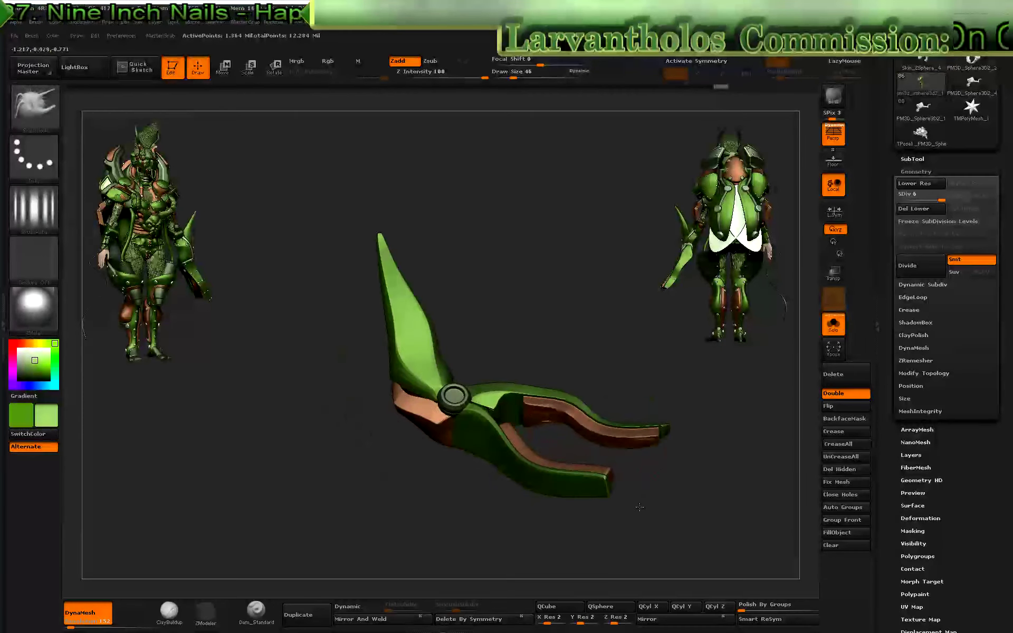
# Undo the bumpy sculpt on the claw's copper jaw, leaving it at SDiv 5
pyautogui.moveTo(655, 469)
pyautogui.mouseDown()
pyautogui.moveTo(637, 452)
pyautogui.moveTo(650, 466)
pyautogui.moveTo(629, 463)
pyautogui.mouseUp()
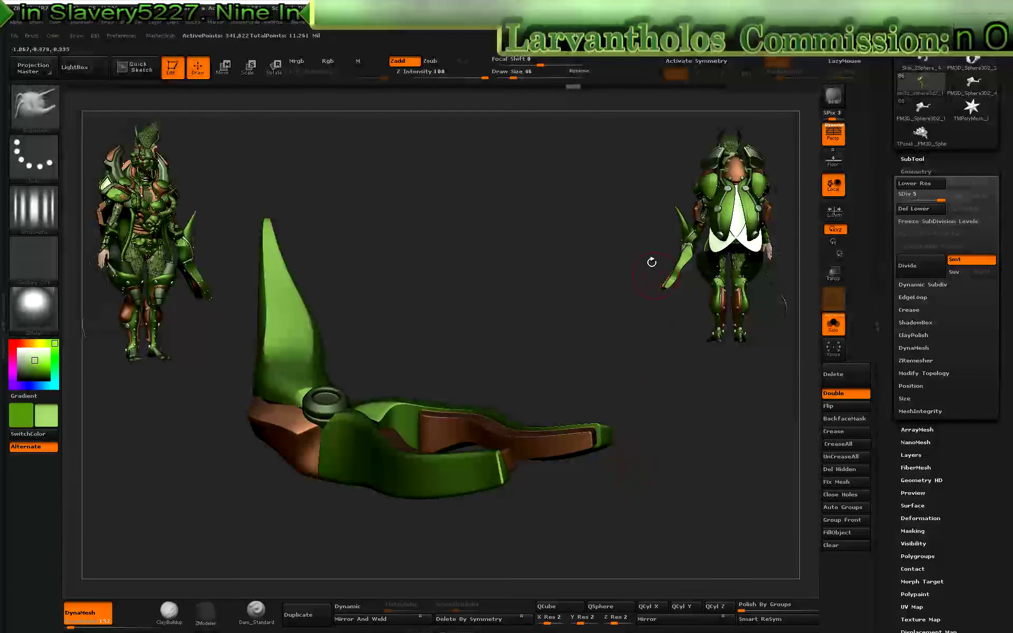
pyautogui.hotkey('ctrl', 'd')
pyautogui.moveTo(592, 122)
pyautogui.mouseDown()
pyautogui.moveTo(621, 334)
pyautogui.moveTo(606, 362)
pyautogui.moveTo(601, 422)
pyautogui.moveTo(583, 401)
pyautogui.moveTo(592, 430)
pyautogui.moveTo(518, 444)
pyautogui.mouseUp()
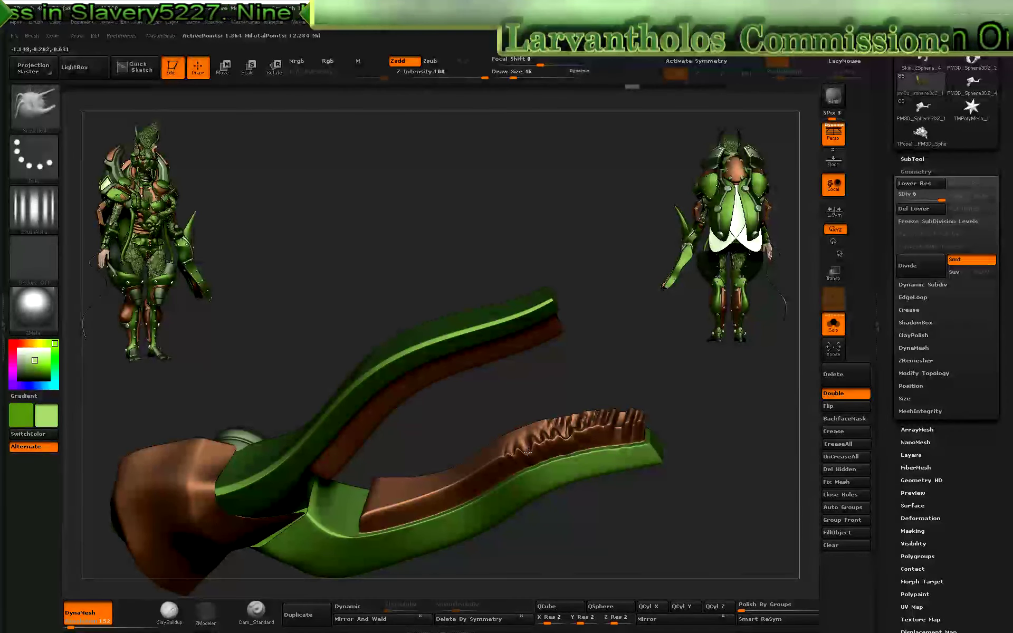
pyautogui.hotkey('ctrl', 'z')
pyautogui.moveTo(533, 454)
pyautogui.mouseDown()
pyautogui.moveTo(626, 355)
pyautogui.moveTo(602, 396)
pyautogui.moveTo(598, 432)
pyautogui.moveTo(613, 381)
pyautogui.mouseUp()
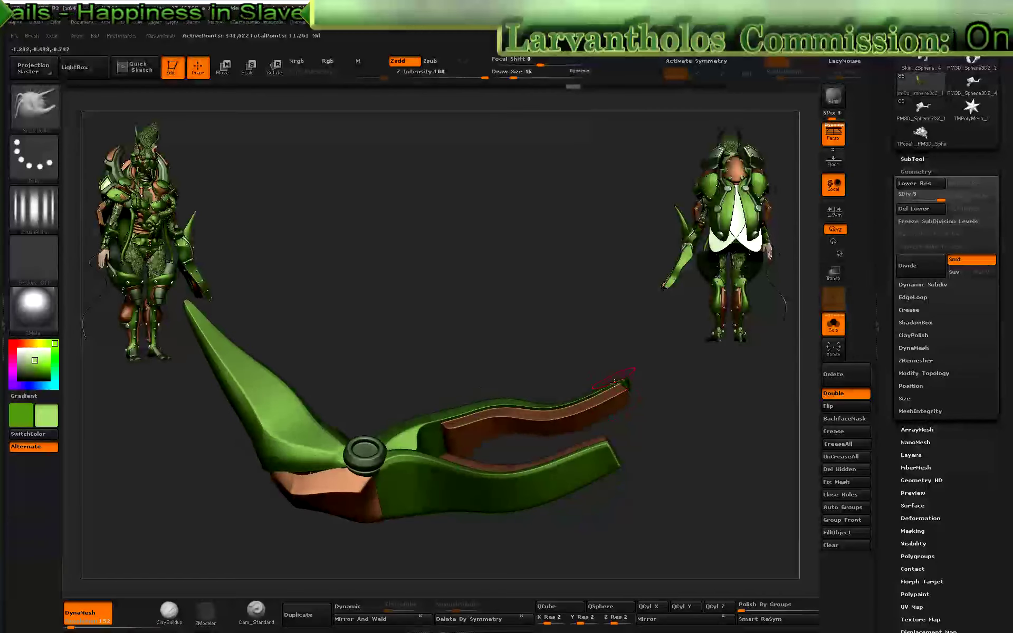
# Sculpt grainy Alpha 04 texture into the claw's copper grips, working around its jaws
pyautogui.click(51, 214)
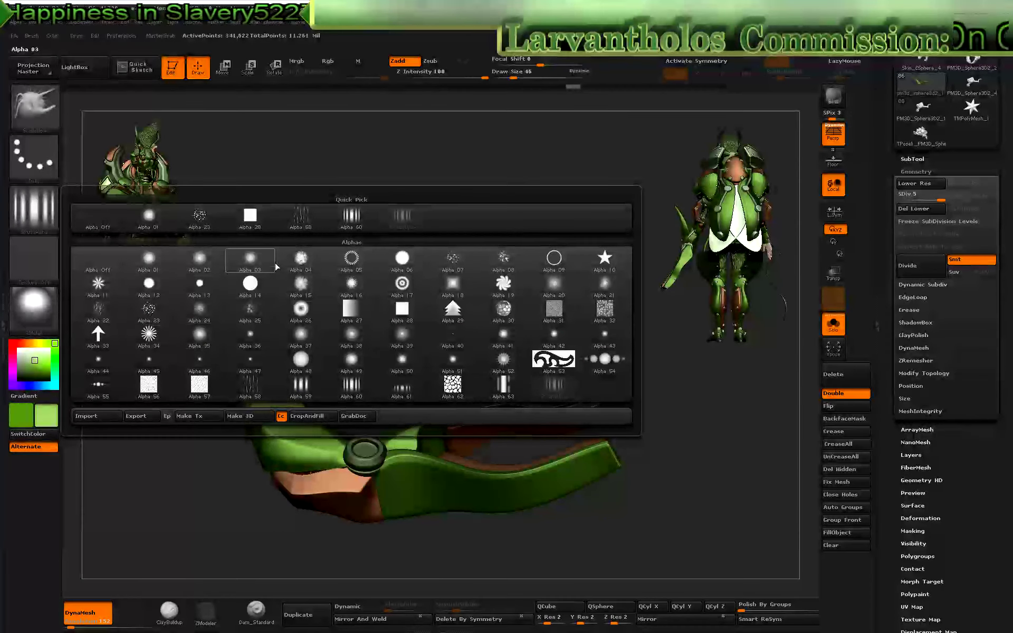
pyautogui.click(302, 263)
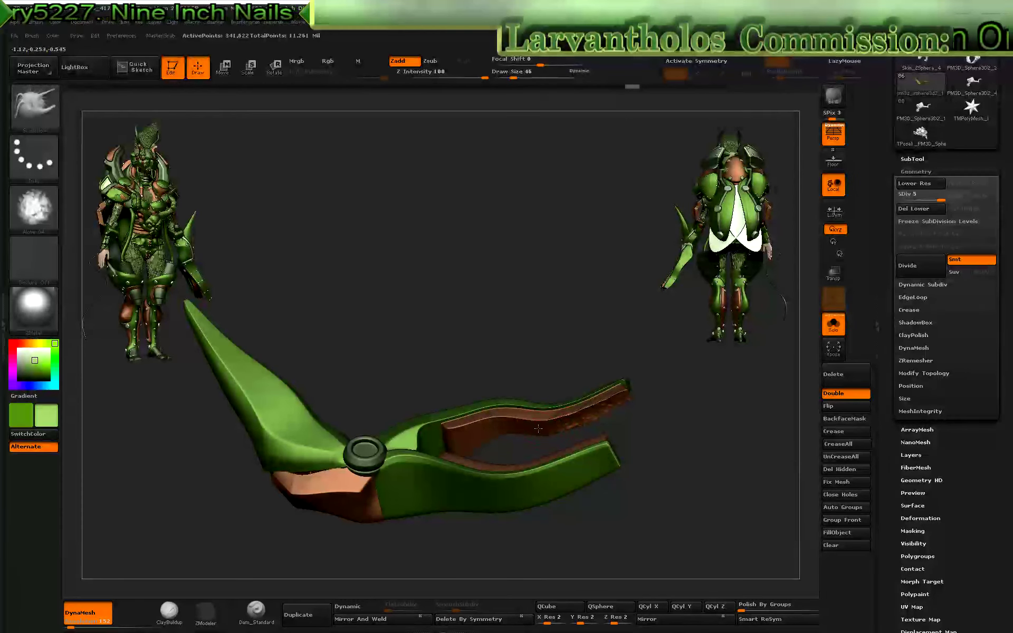
pyautogui.moveTo(546, 434); pyautogui.dragTo(529, 427, button='right')
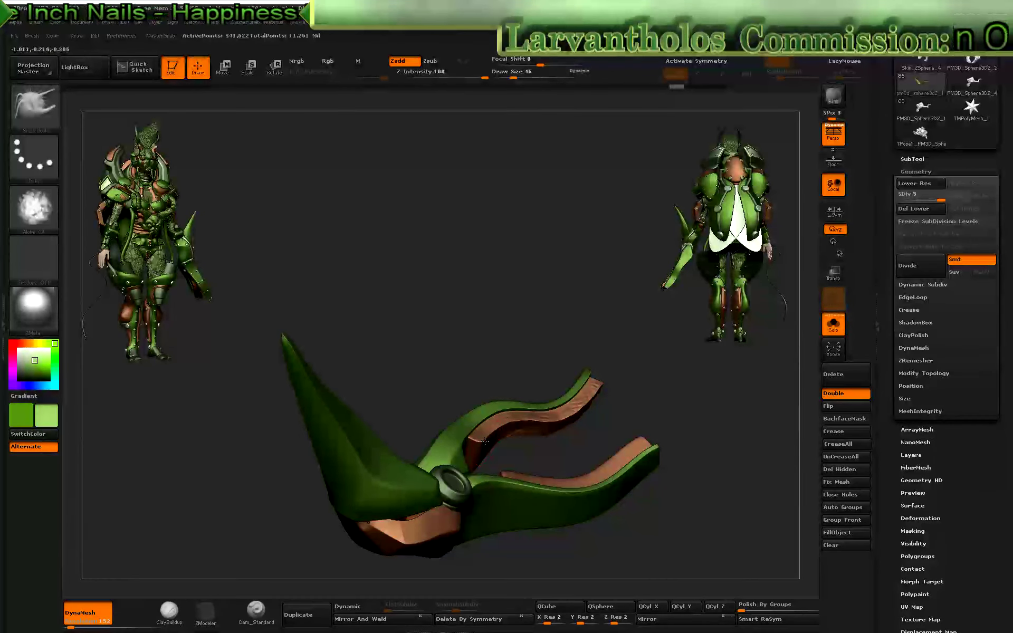
pyautogui.moveTo(479, 451)
pyautogui.mouseDown(button='right')
pyautogui.moveTo(620, 393)
pyautogui.moveTo(595, 368)
pyautogui.mouseUp(button='right')
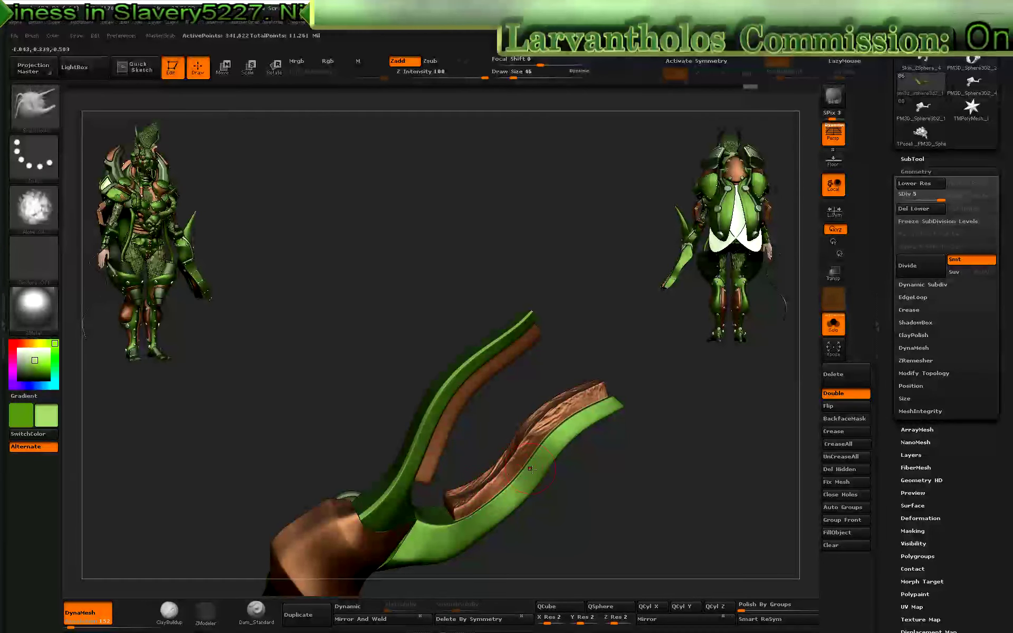
pyautogui.moveTo(468, 497)
pyautogui.mouseDown(button='right')
pyautogui.moveTo(539, 477)
pyautogui.moveTo(522, 500)
pyautogui.moveTo(559, 471)
pyautogui.moveTo(568, 486)
pyautogui.mouseUp(button='right')
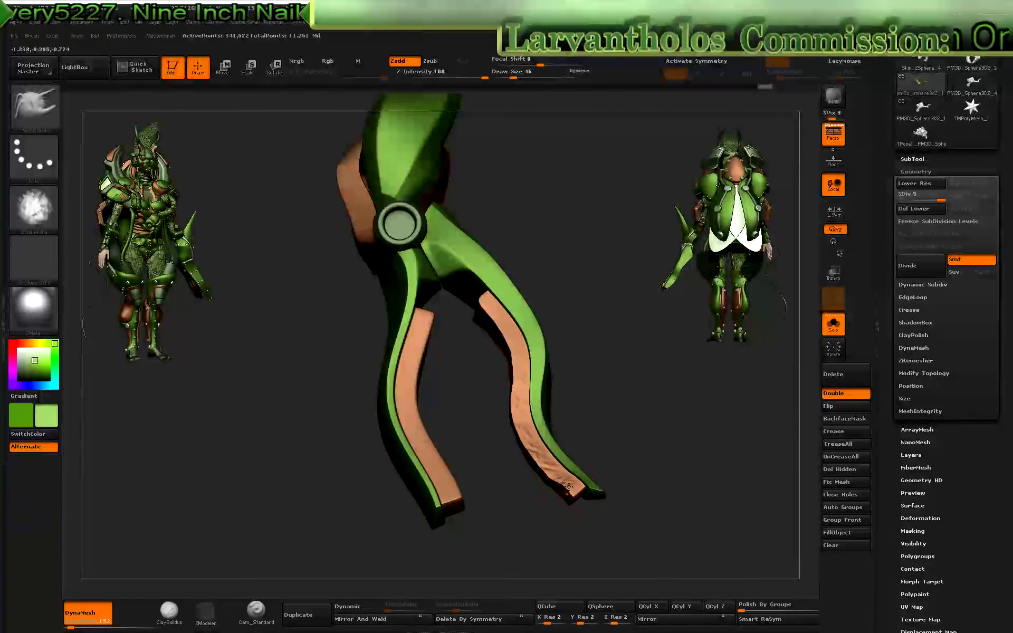
pyautogui.moveTo(544, 445); pyautogui.dragTo(568, 455, button='right')
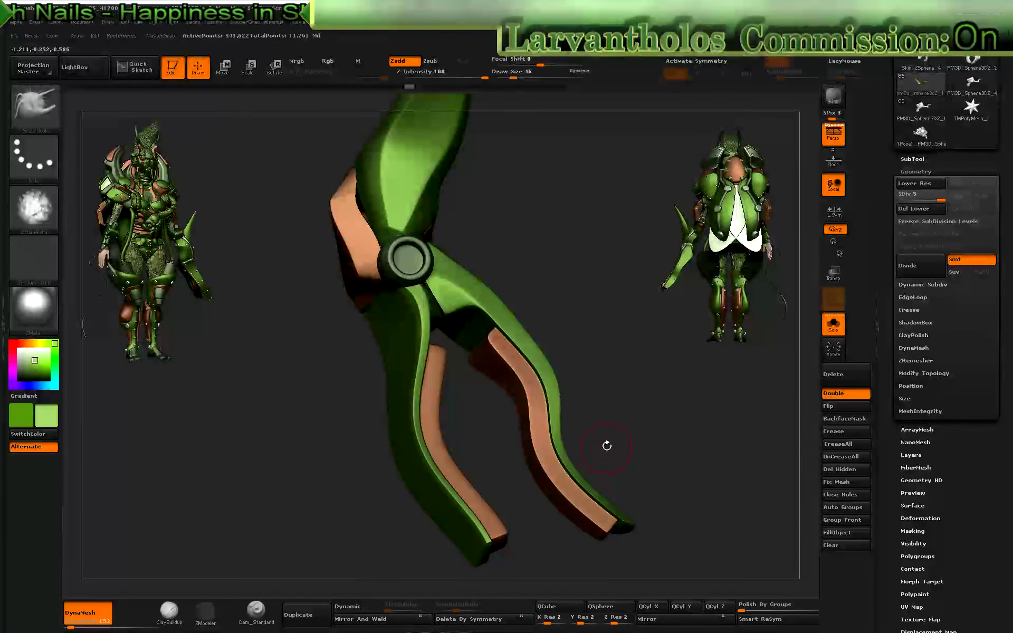
# Finish the claw grips and turn Solo off to show the whole character
pyautogui.moveTo(606, 443)
pyautogui.keyDown('alt'); pyautogui.mouseDown(button='right')
pyautogui.moveTo(568, 409)
pyautogui.moveTo(579, 441)
pyautogui.moveTo(597, 453)
pyautogui.mouseUp(button='right'); pyautogui.keyUp('alt')
pyautogui.moveTo(603, 395)
pyautogui.mouseDown(button='right')
pyautogui.moveTo(611, 403)
pyautogui.moveTo(596, 403)
pyautogui.moveTo(617, 412)
pyautogui.moveTo(635, 380)
pyautogui.moveTo(648, 368)
pyautogui.moveTo(654, 378)
pyautogui.moveTo(678, 346)
pyautogui.moveTo(692, 369)
pyautogui.moveTo(692, 341)
pyautogui.moveTo(609, 394)
pyautogui.moveTo(649, 386)
pyautogui.moveTo(626, 400)
pyautogui.moveTo(633, 374)
pyautogui.mouseUp(button='right')
pyautogui.click(836, 329)
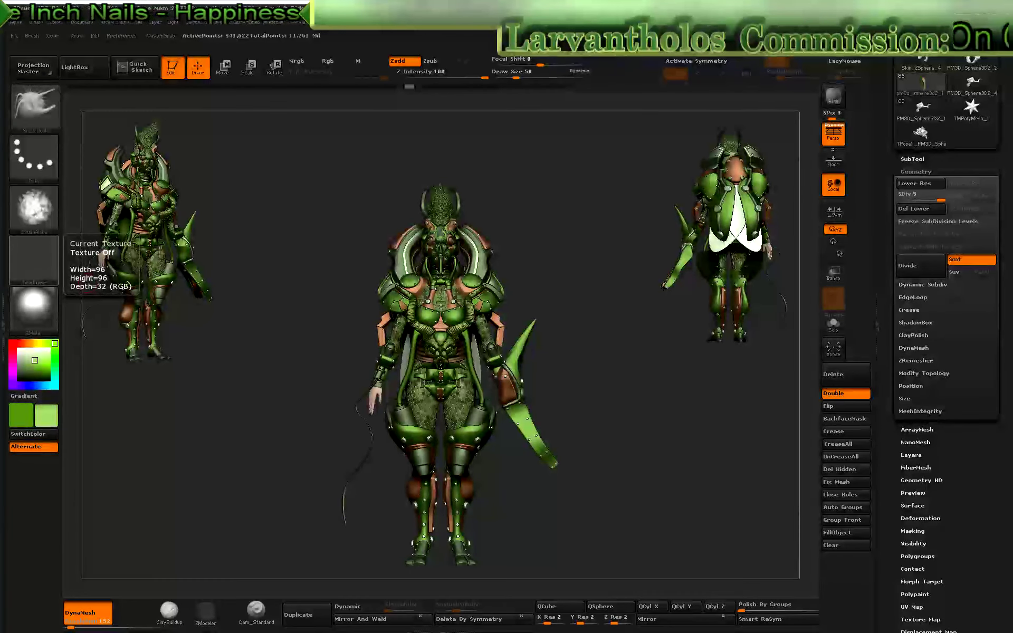
# Save the ZBrush project with the sculpted shoulder pad and claw grips using Ctrl+S
pyautogui.hotkey('ctrl', 's')
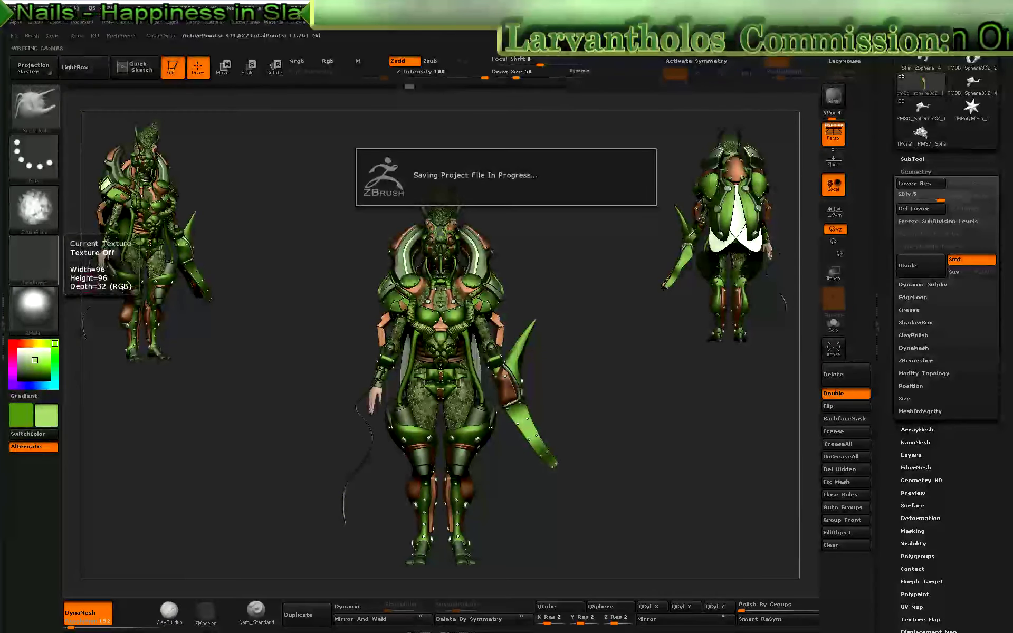